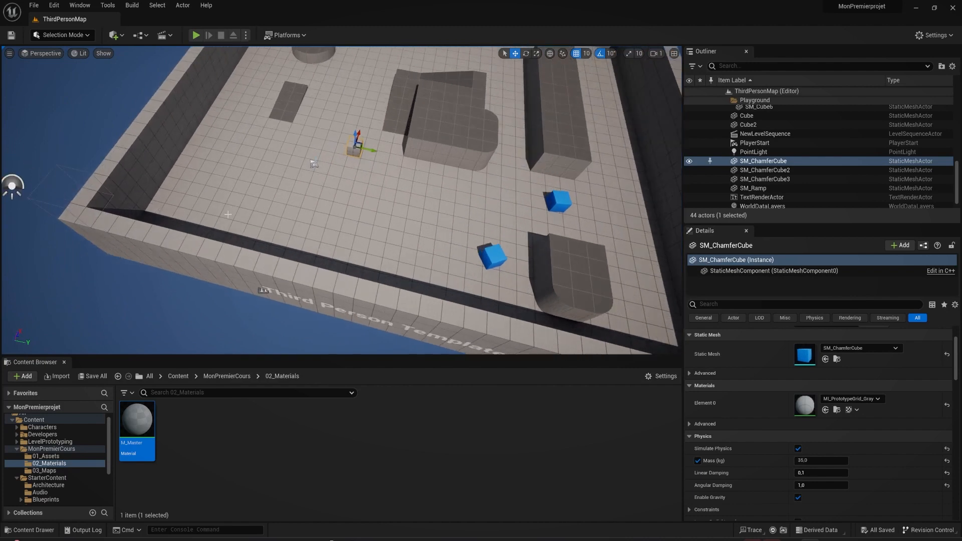
- Open the M_Master material from the 02_Materials folder in the Material Editor
key("s")
right_click_drag(234, 225, 225, 225)
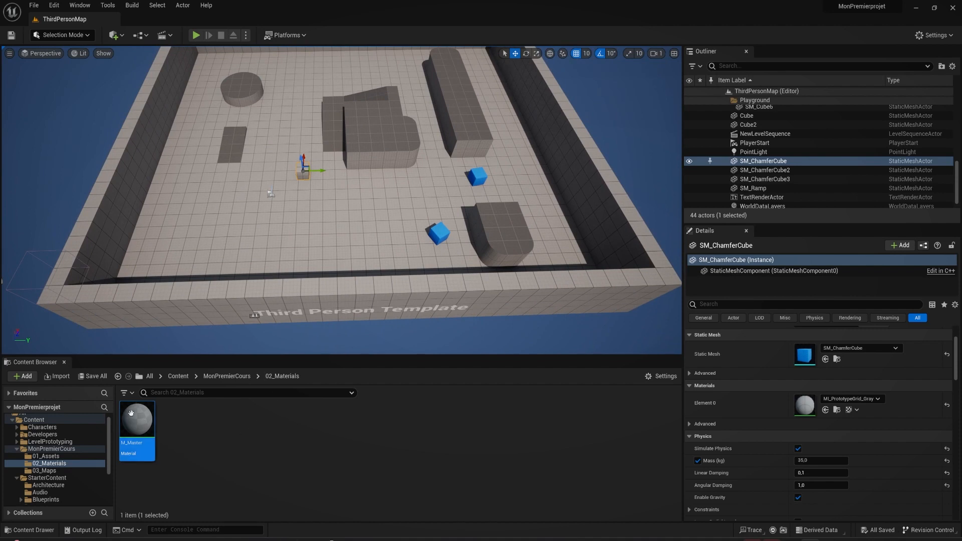
mouse_move(132, 413)
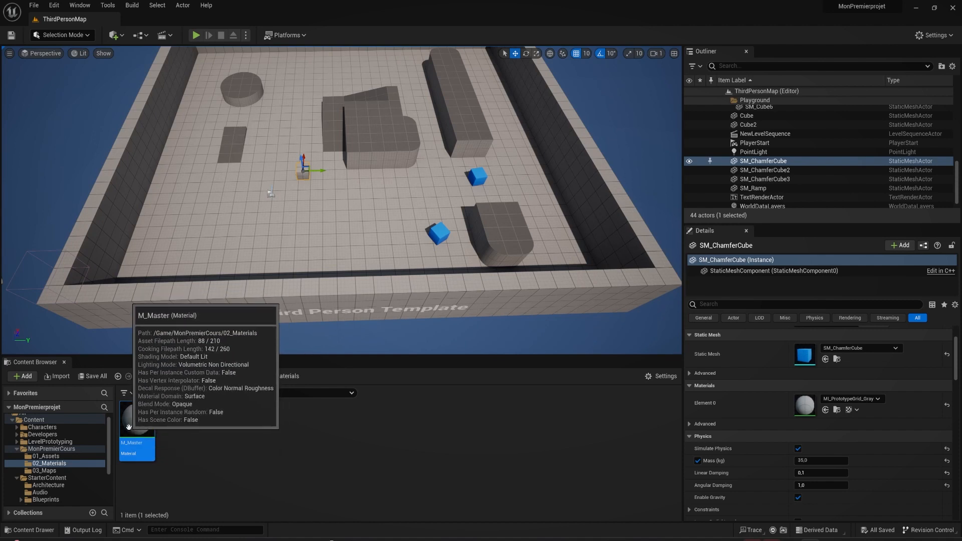
double_click(132, 426)
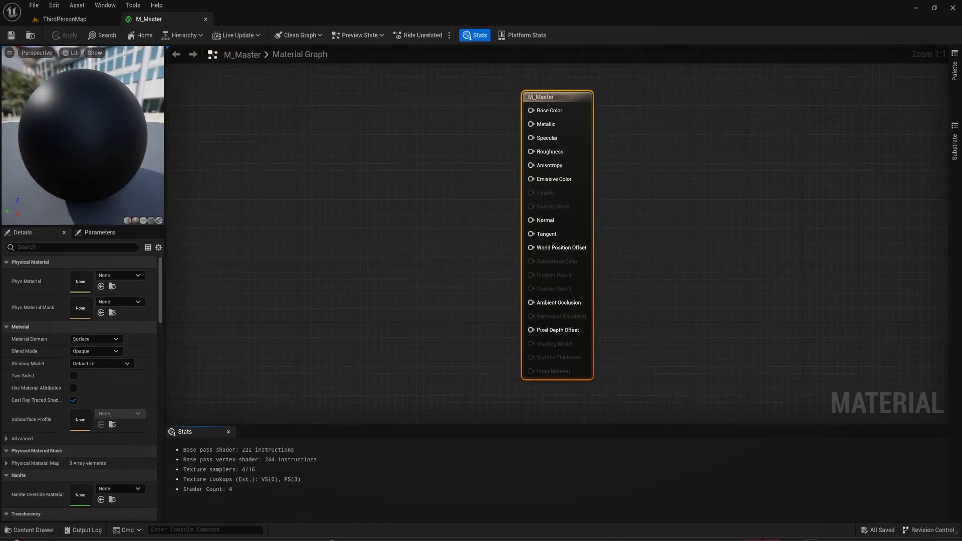
right_click_drag(412, 115, 419, 173)
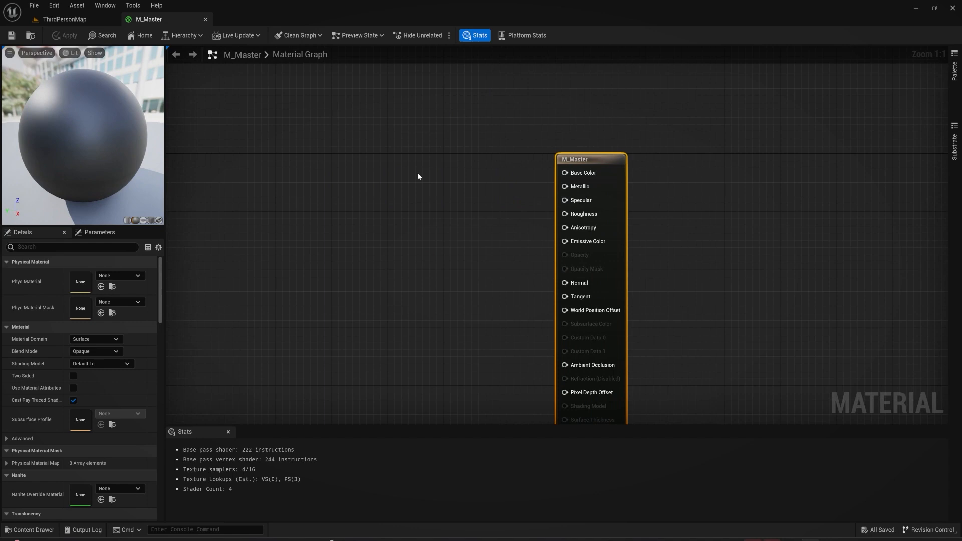
left_click(954, 69)
left_click(956, 69)
right_click(375, 177)
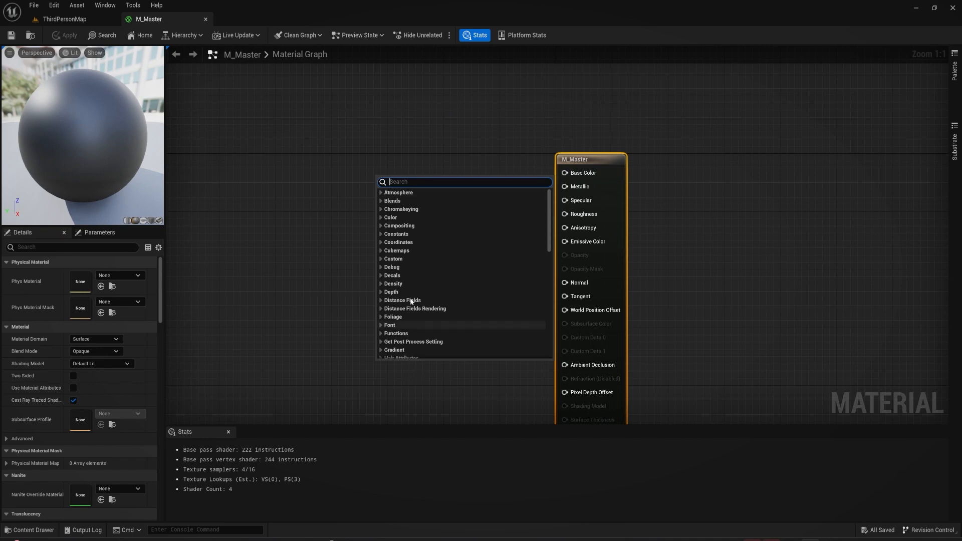
right_click(387, 137)
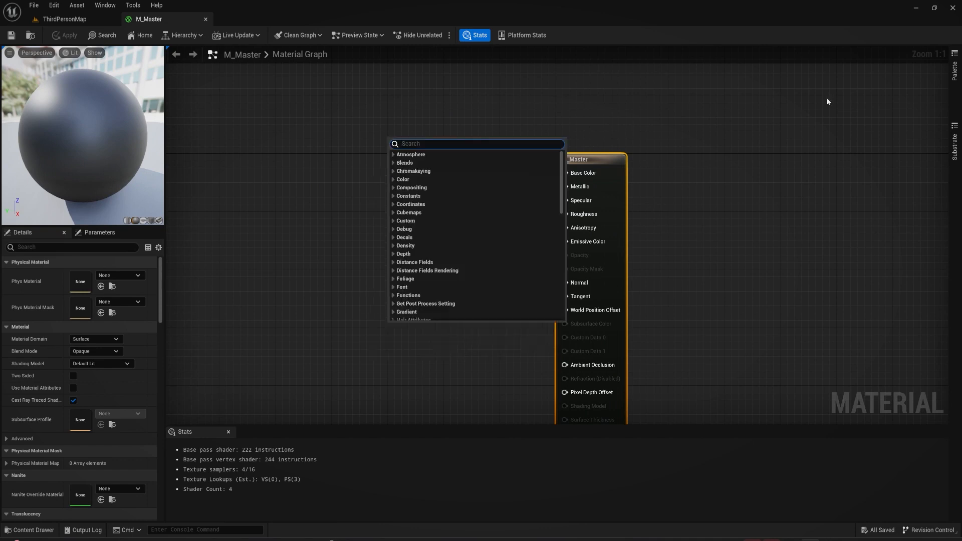
left_click(956, 69)
left_click(955, 69)
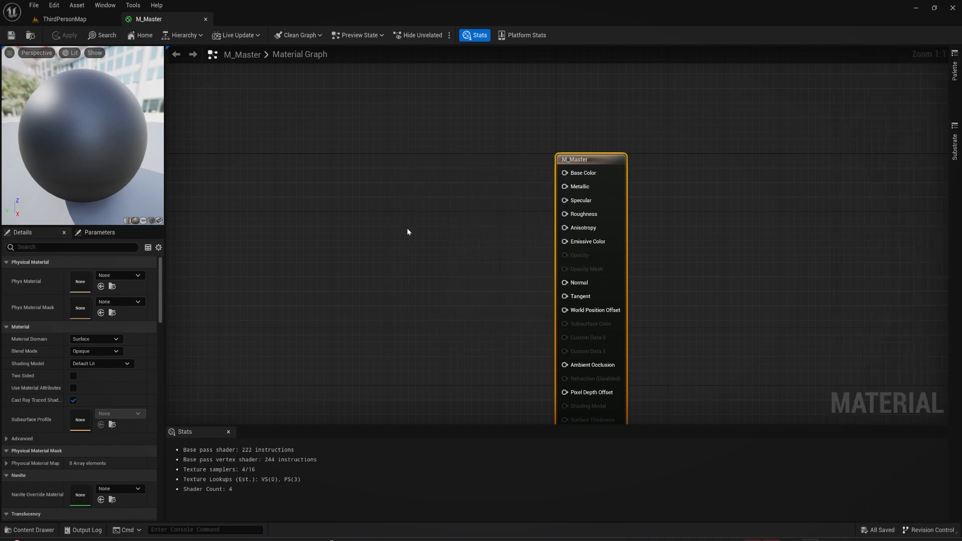
right_click(418, 175)
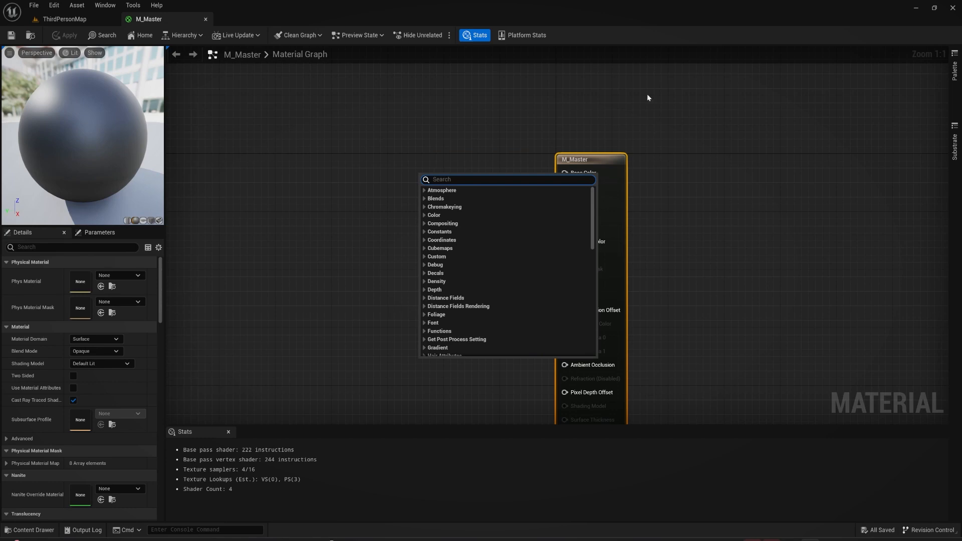
left_click(340, 176)
- Add a Constant node to the material graph and place it beside the M_Master node, level with its middle inputs
right_click(341, 176)
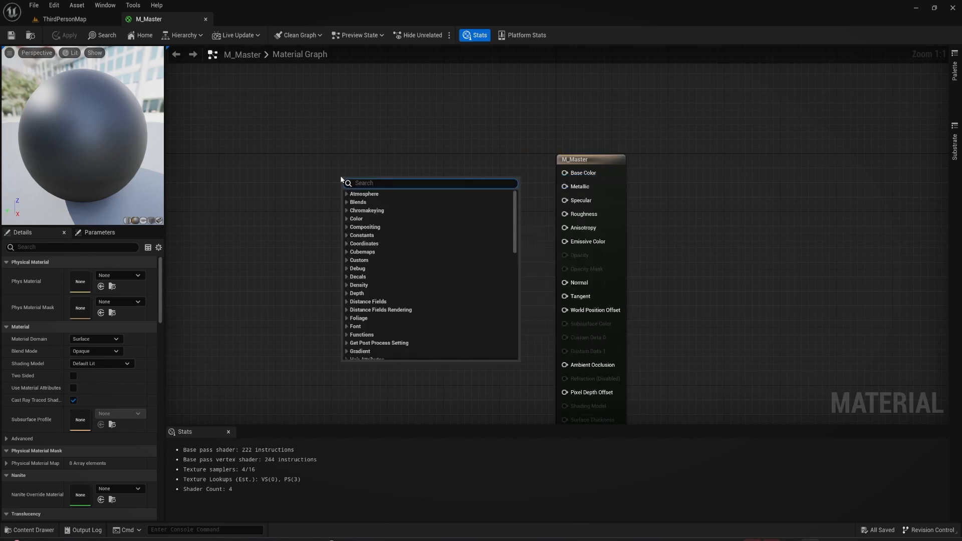
type("const")
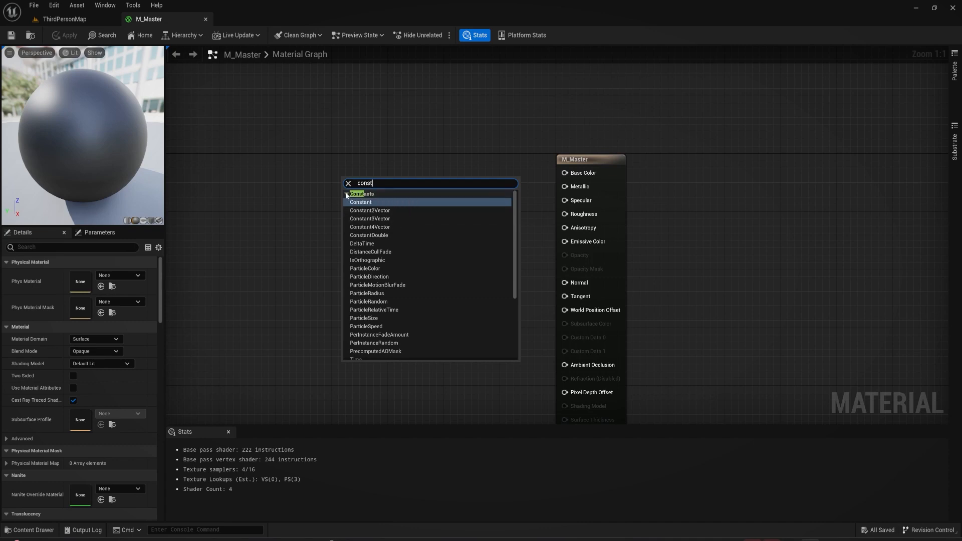
left_click(346, 194)
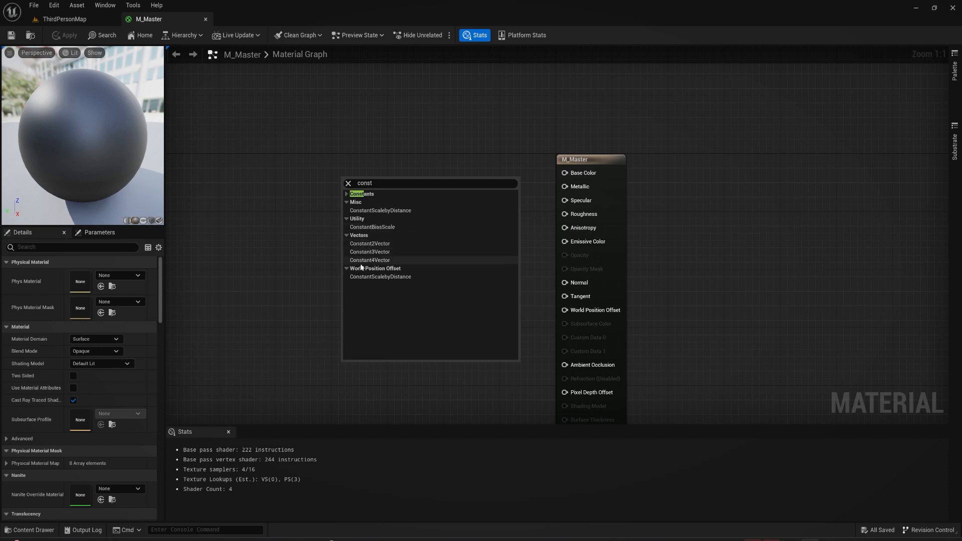
left_click(346, 194)
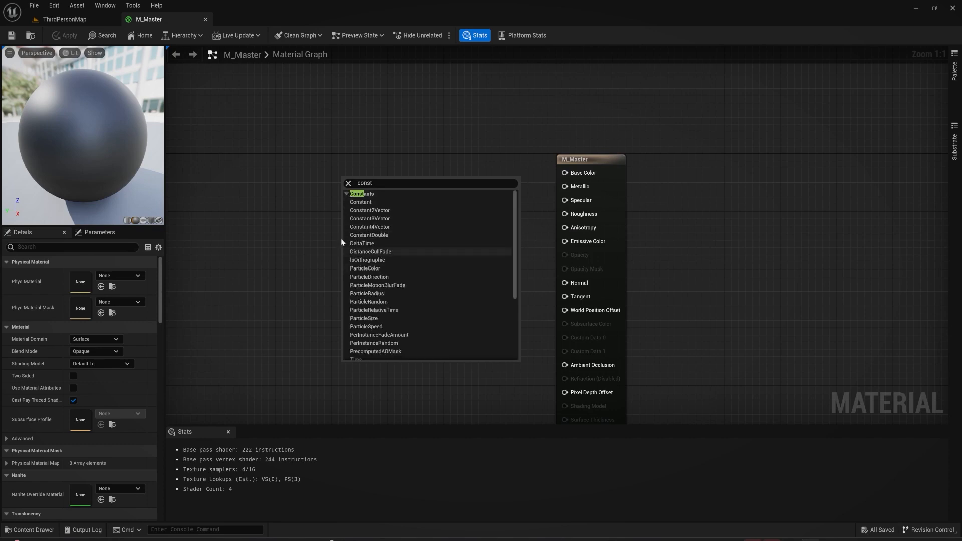
left_click(364, 202)
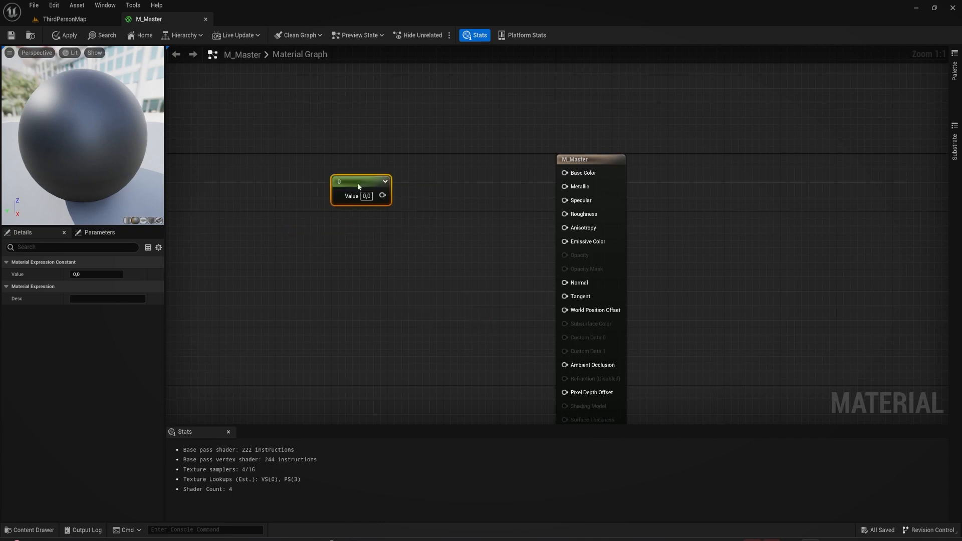
left_click_drag(356, 183, 403, 240)
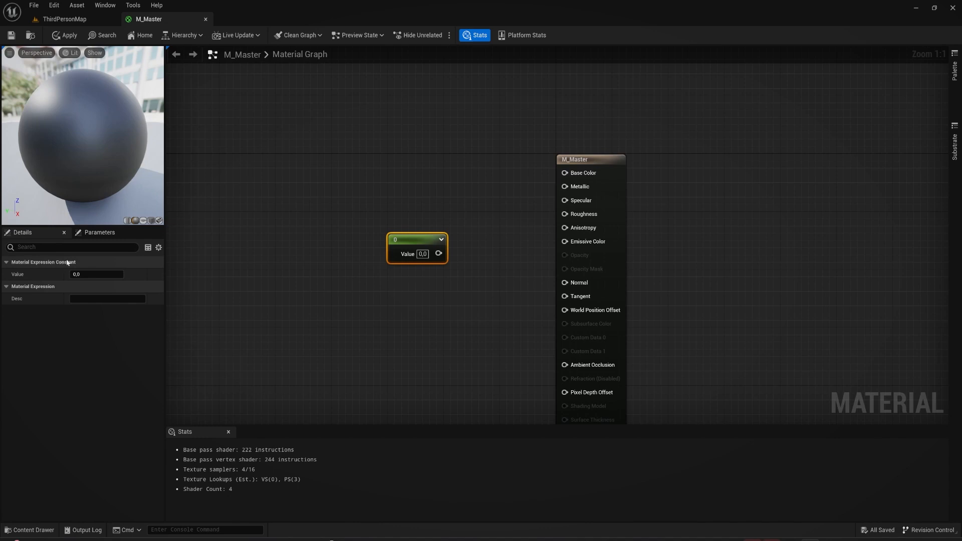
left_click_drag(403, 243, 405, 224)
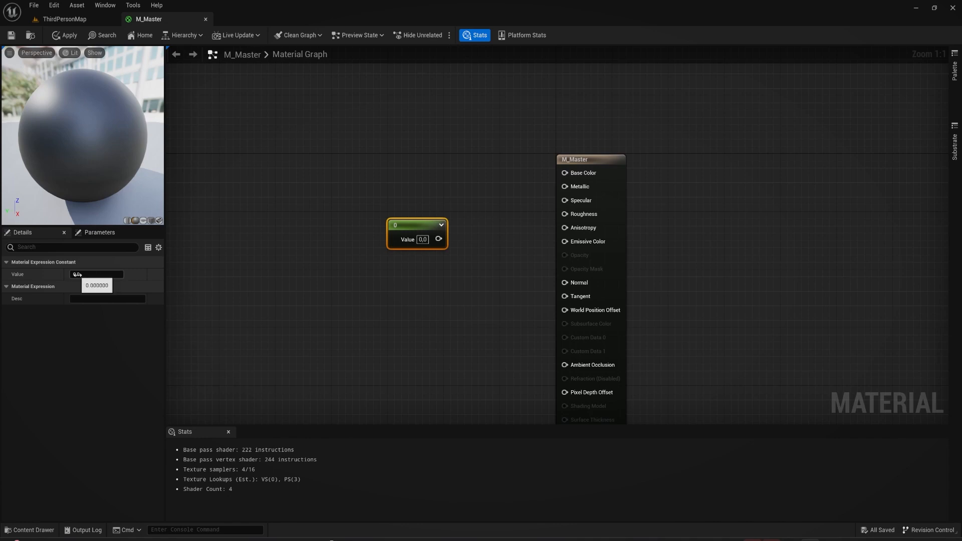
- Set the Constant node's value to 1, and reset it to 0
left_click(422, 240)
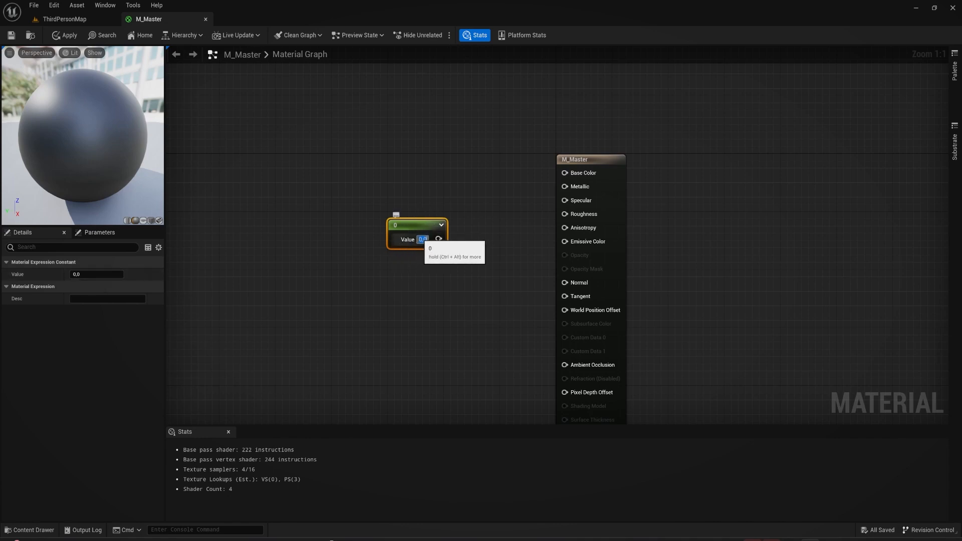
type("1")
key("Return")
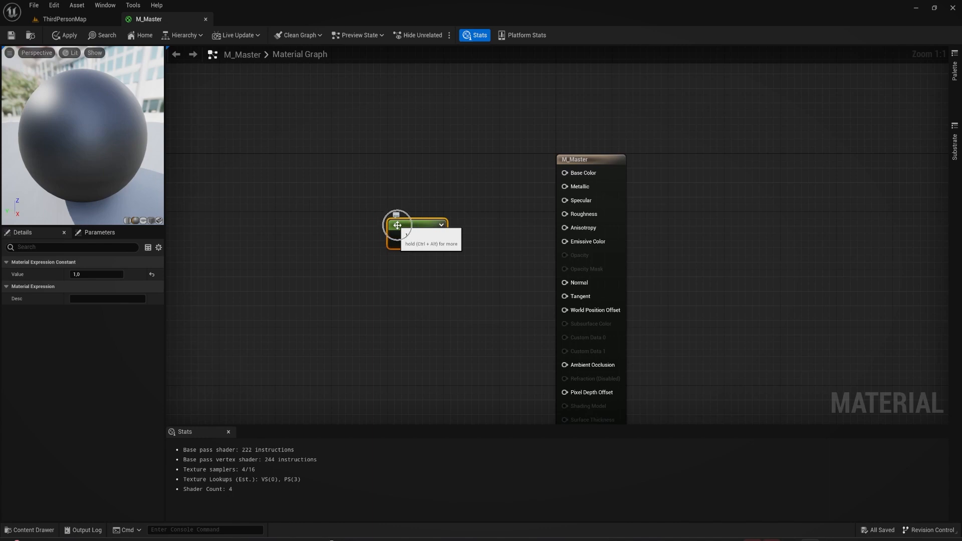
left_click(99, 276)
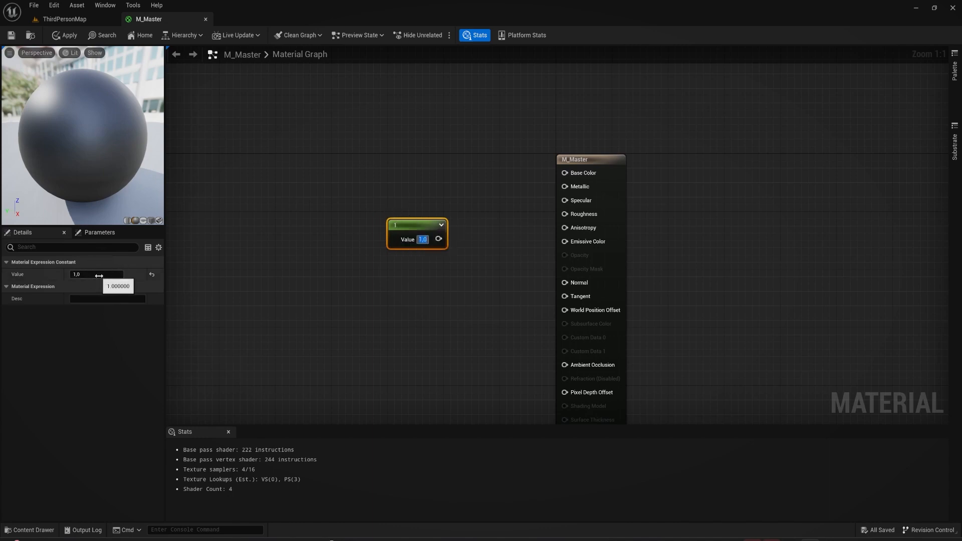
type("0")
key("Return")
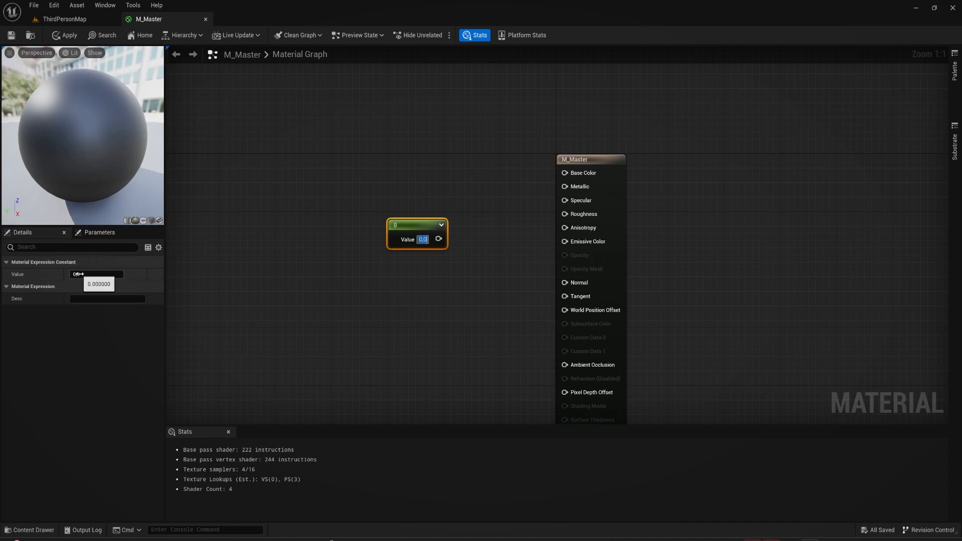
left_click_drag(400, 240, 407, 240)
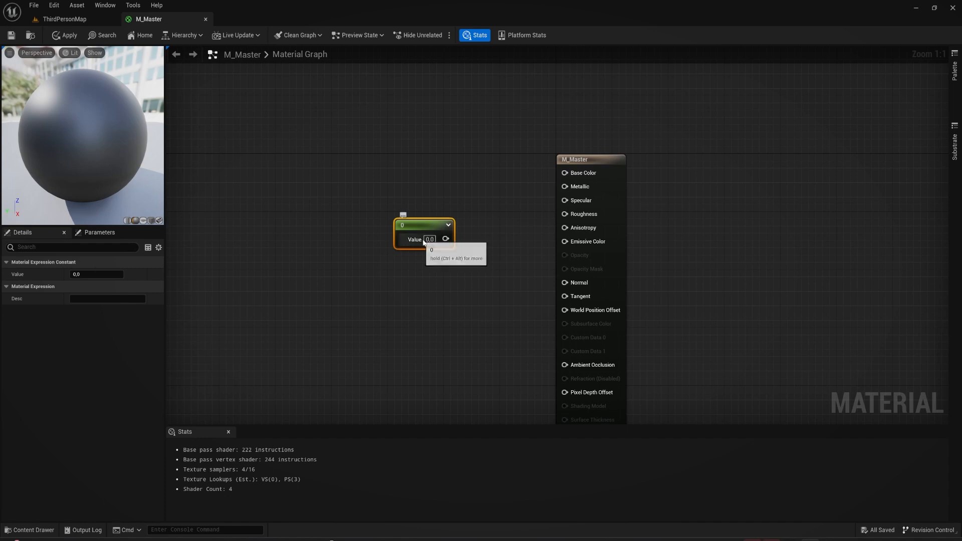
key("ctrl")
key("ctrl")
key("ctrl")
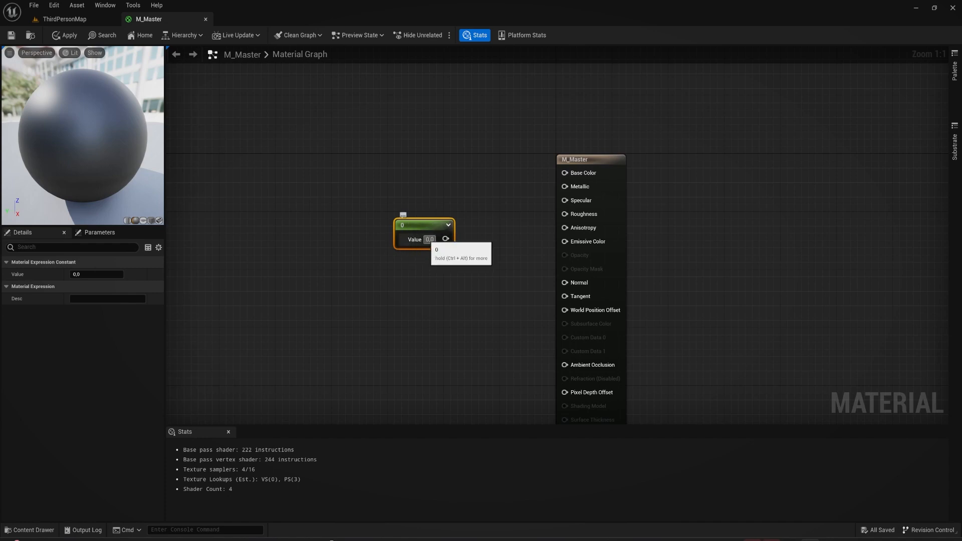
key("ctrl")
key("ctrl")
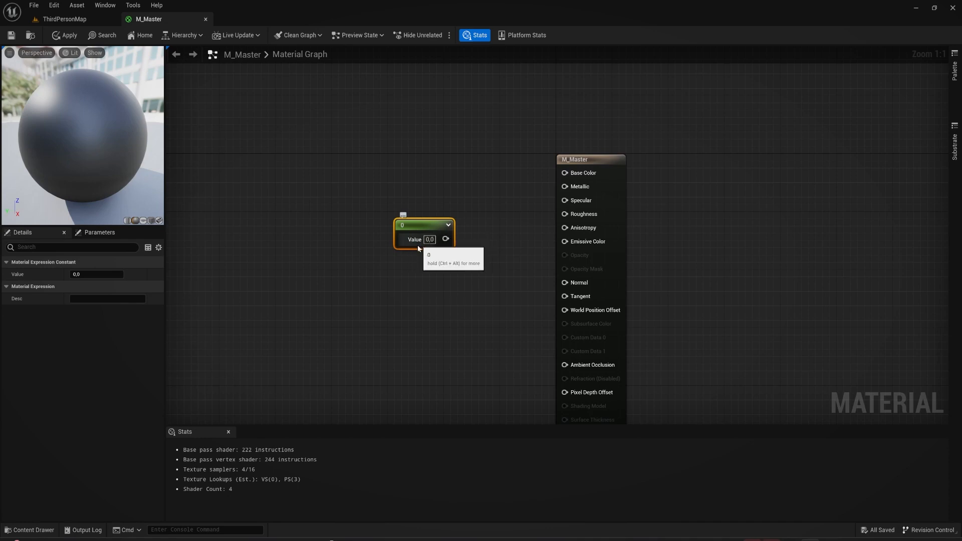
left_click(97, 274)
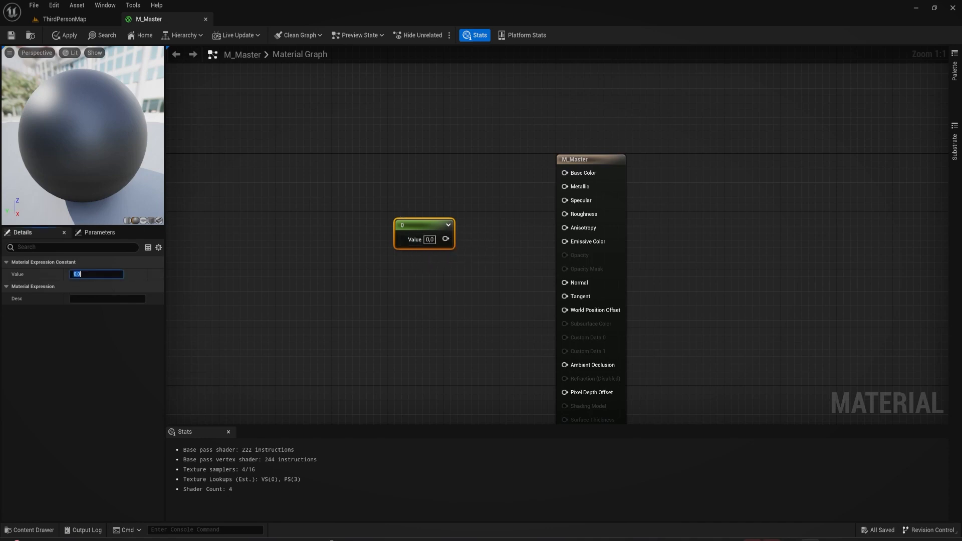
mouse_move(425, 222)
left_mouse_down()
mouse_move(425, 208)
mouse_move(418, 223)
left_mouse_up()
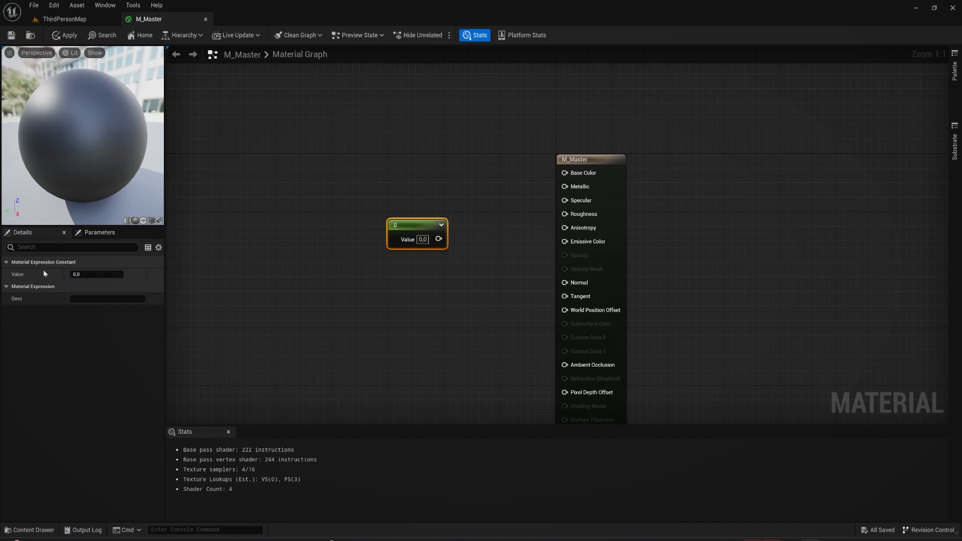
left_click(99, 274)
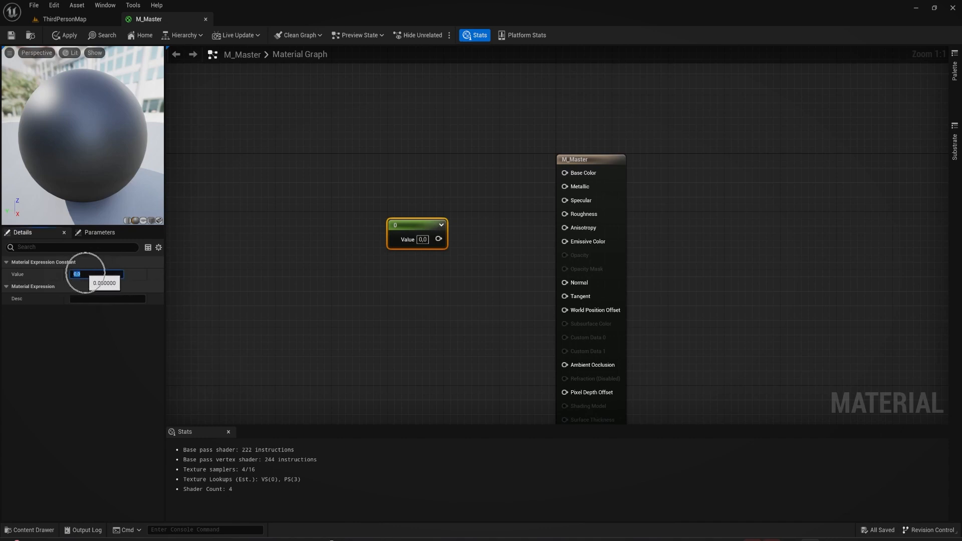
left_click_drag(423, 244, 416, 246)
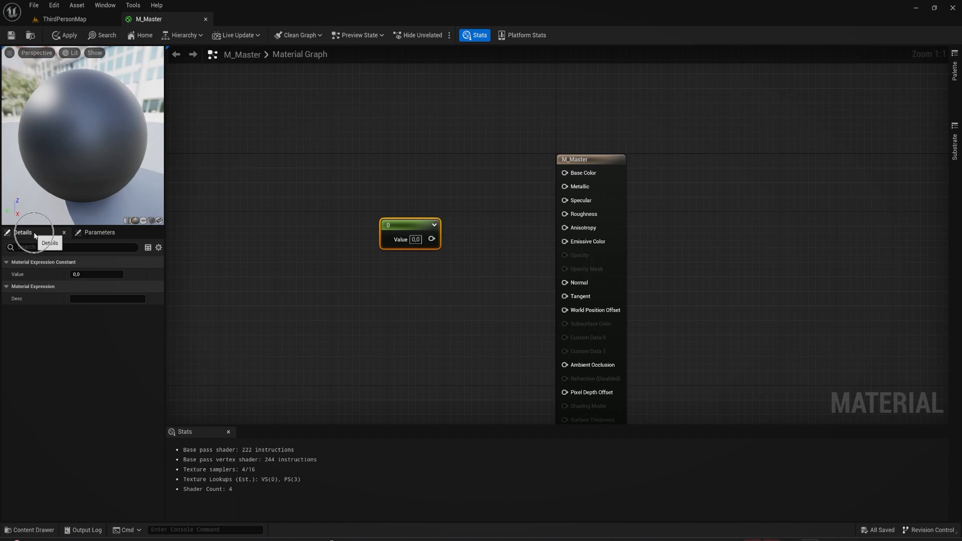
right_click_drag(409, 236, 354, 266)
mouse_move(354, 266)
left_mouse_down()
mouse_move(353, 223)
mouse_move(361, 262)
left_mouse_up()
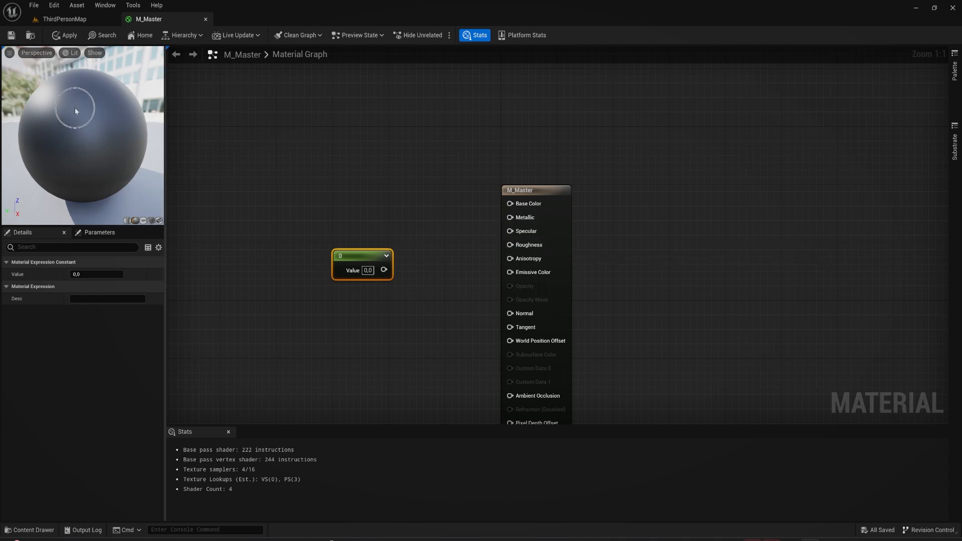
- Inspect the material preview sphere from another angle and read the description of the M_Master node's Roughness input
left_click_drag(74, 107, 133, 152)
left_click_drag(82, 110, 135, 111)
mouse_move(65, 94)
left_mouse_down()
mouse_move(92, 96)
mouse_move(66, 95)
left_mouse_up()
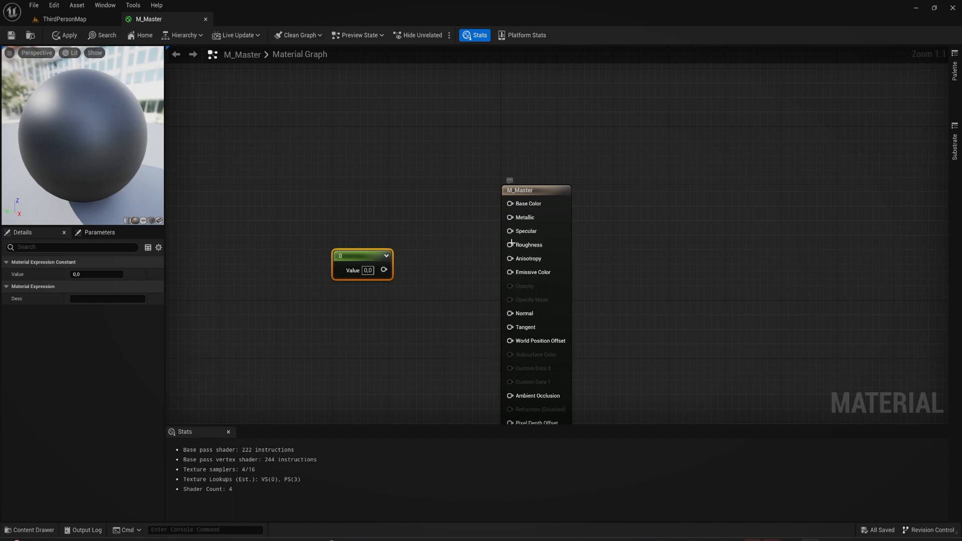
key("ctrl")
key("ctrl")
key("ctrl")
key("ctrl")
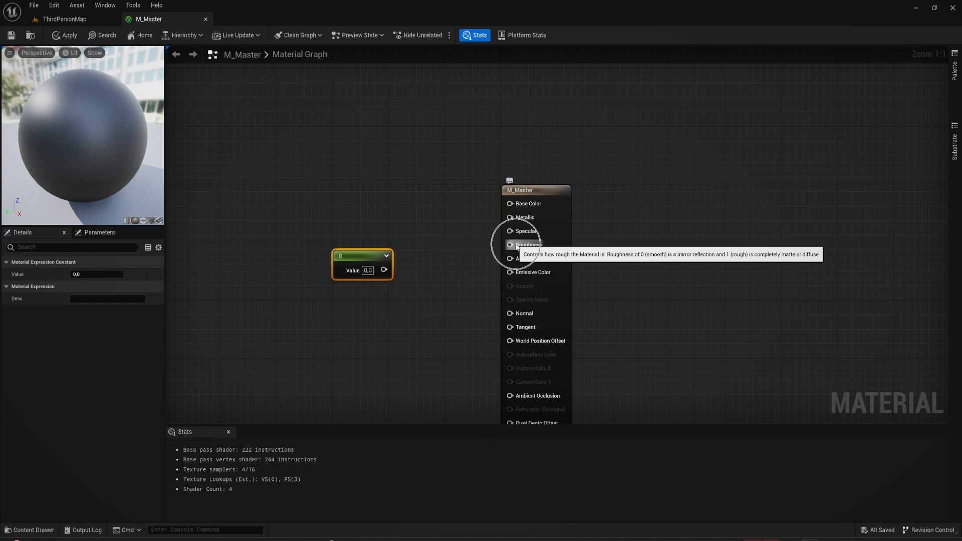
key("ctrl")
left_click(517, 245)
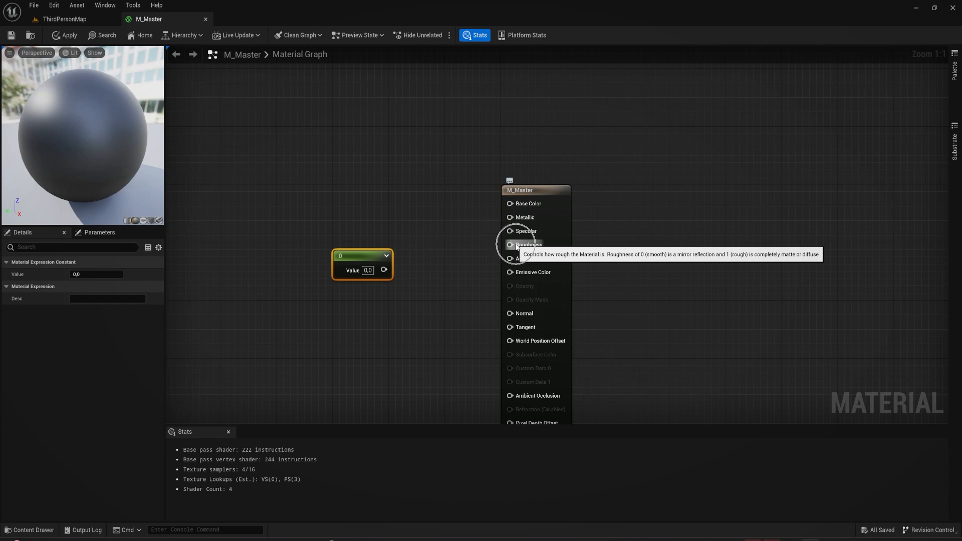
- Add a Multiply node to the graph with the Constant node's output connected to its A input
left_click_drag(351, 256, 333, 241)
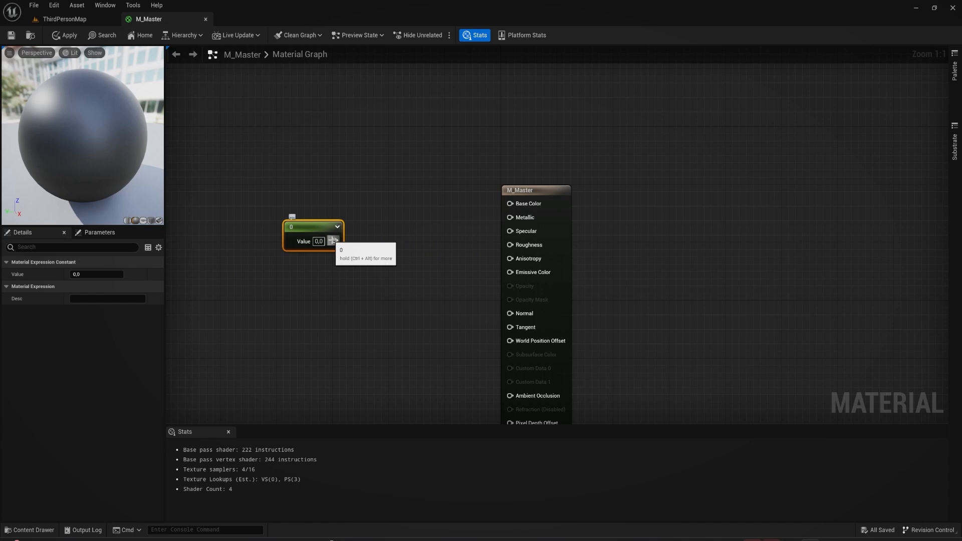
left_click_drag(311, 234, 425, 170)
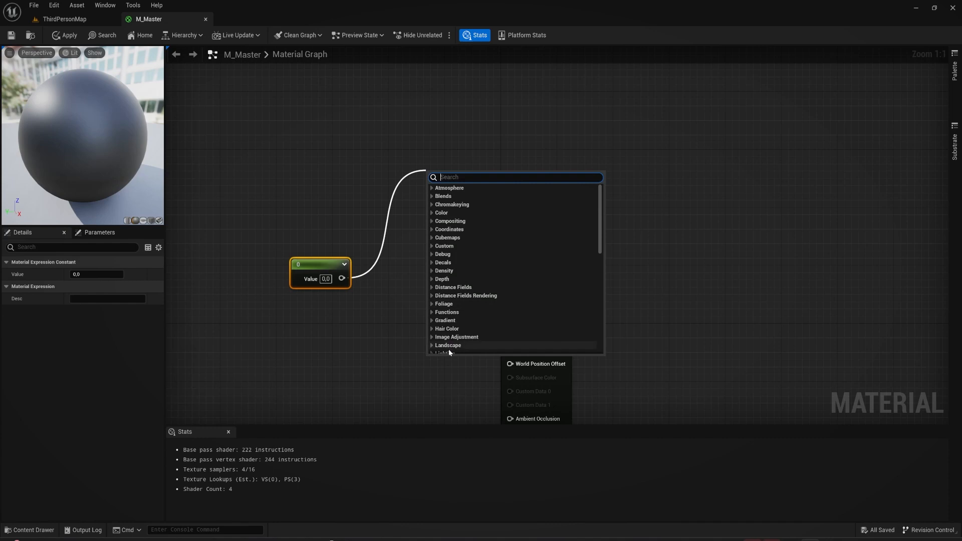
type("multi")
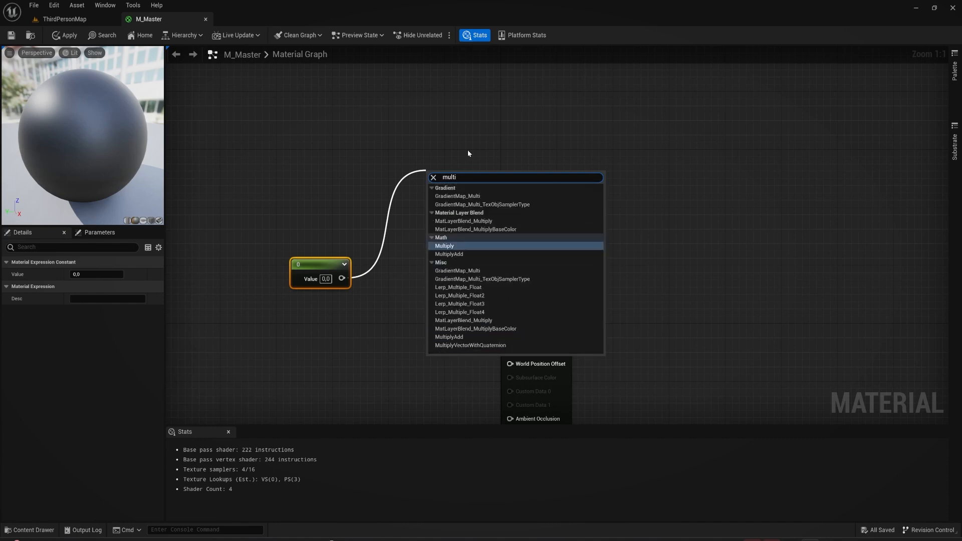
left_click(446, 245)
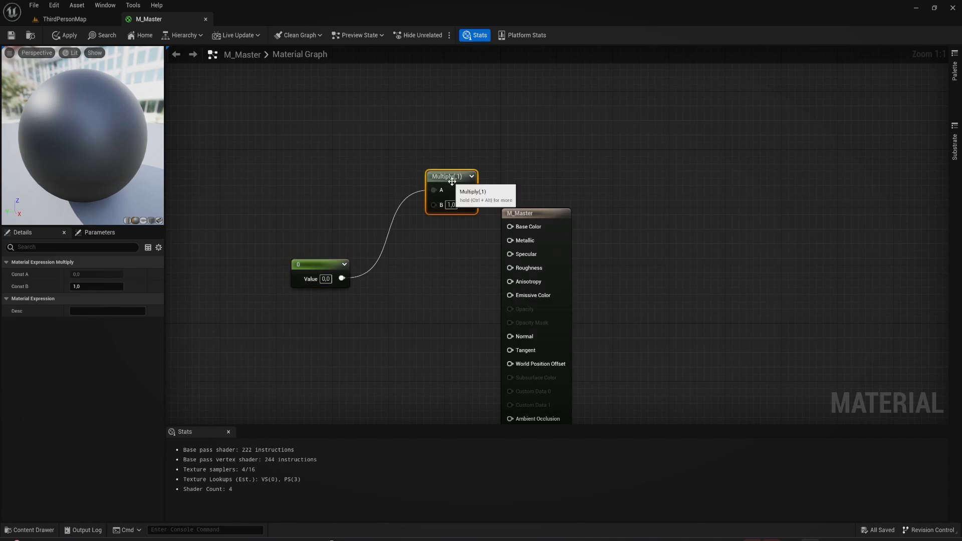
- Search for "vol" nodes to follow the Multiply output, dismiss the search, and delete the Multiply node
left_click_drag(469, 189, 511, 161)
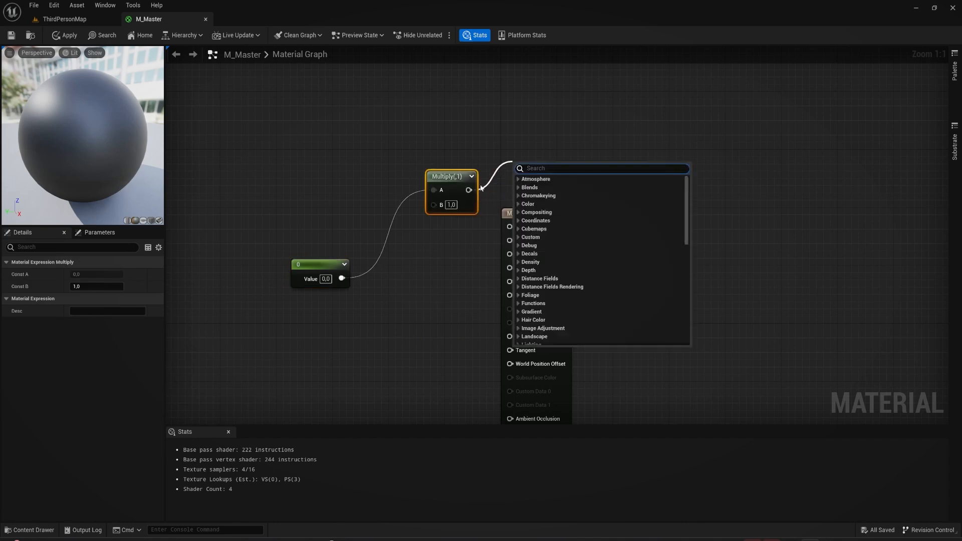
left_click(481, 188)
left_click_drag(467, 190, 612, 120)
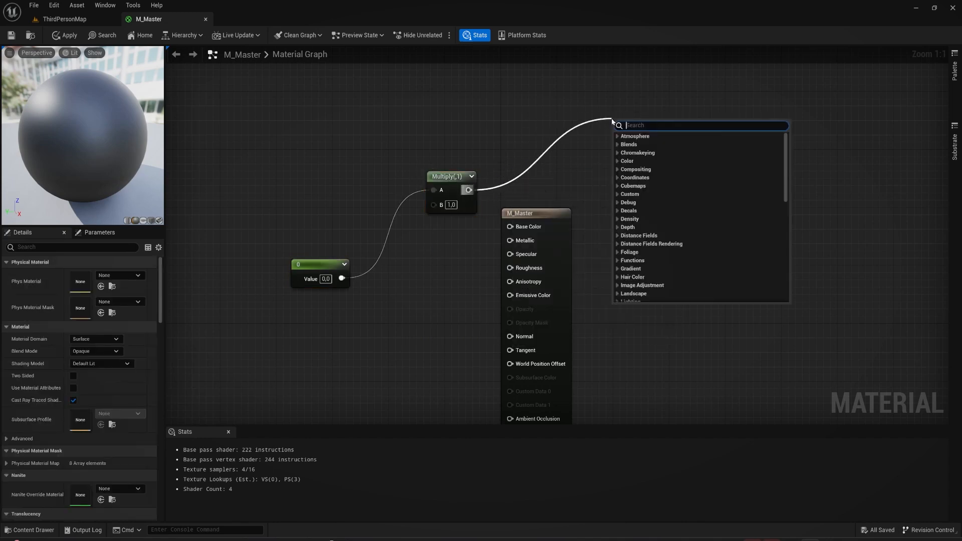
type("vol")
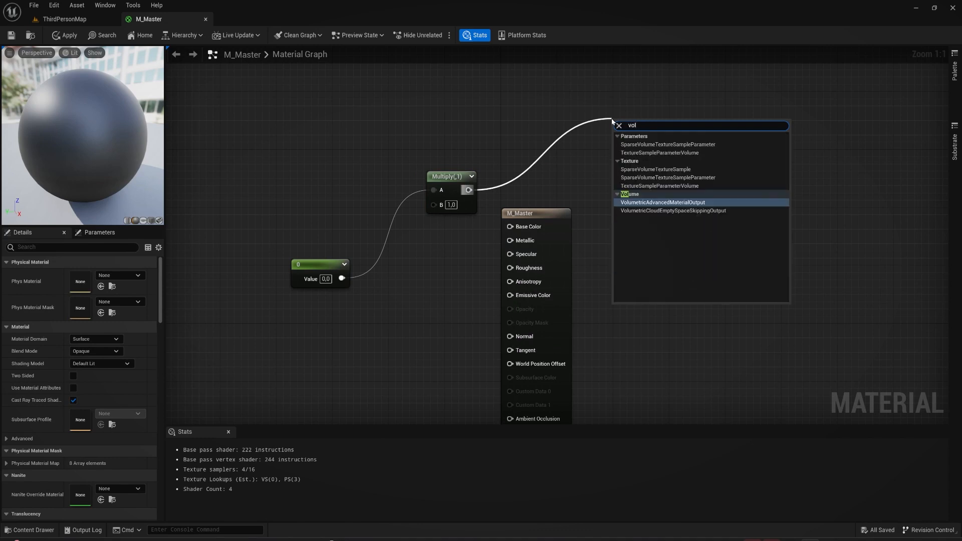
key("Escape")
left_click(449, 177)
key("Delete")
- Connect the Constant node's output to the Roughness input of M_Master and inspect the reflections on the preview sphere
left_click_drag(341, 278, 510, 269)
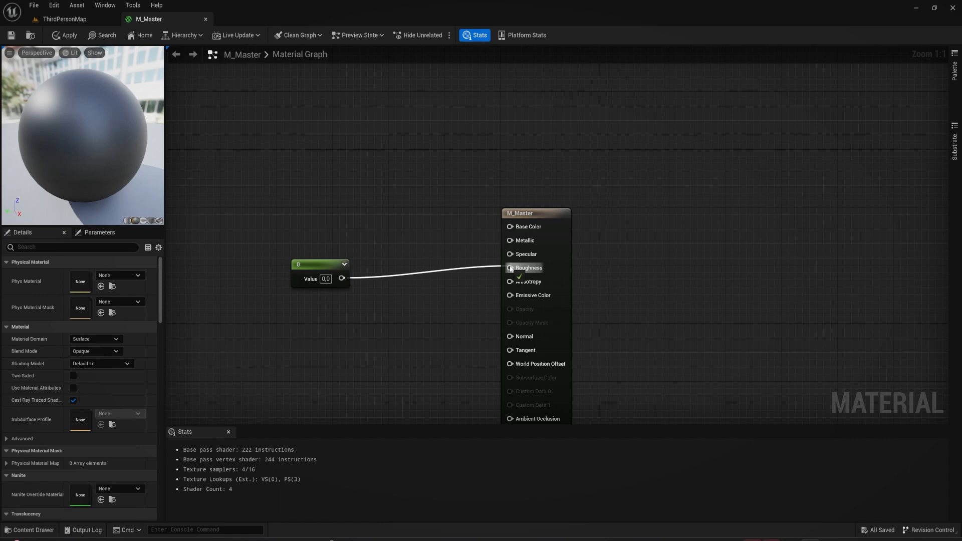
left_click_drag(511, 269, 510, 269)
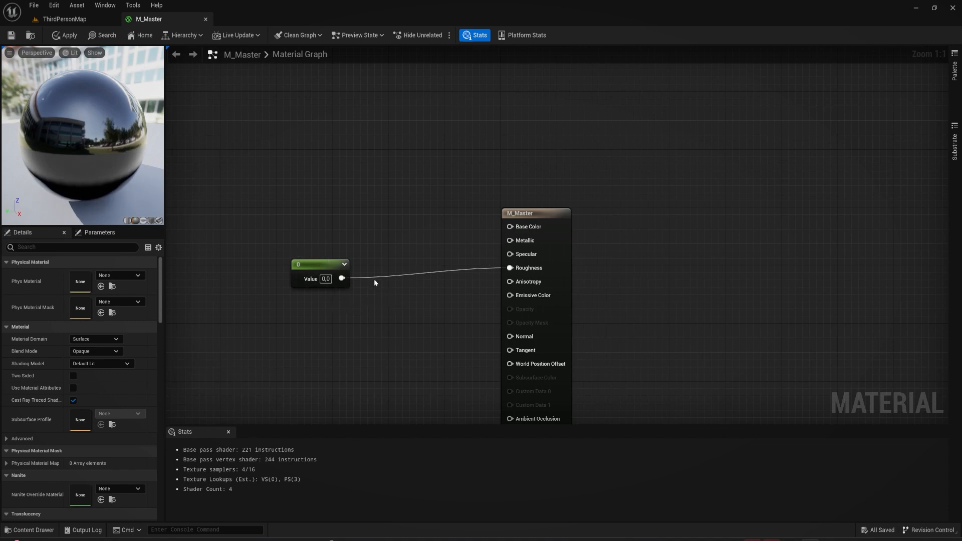
left_click_drag(116, 121, 149, 128)
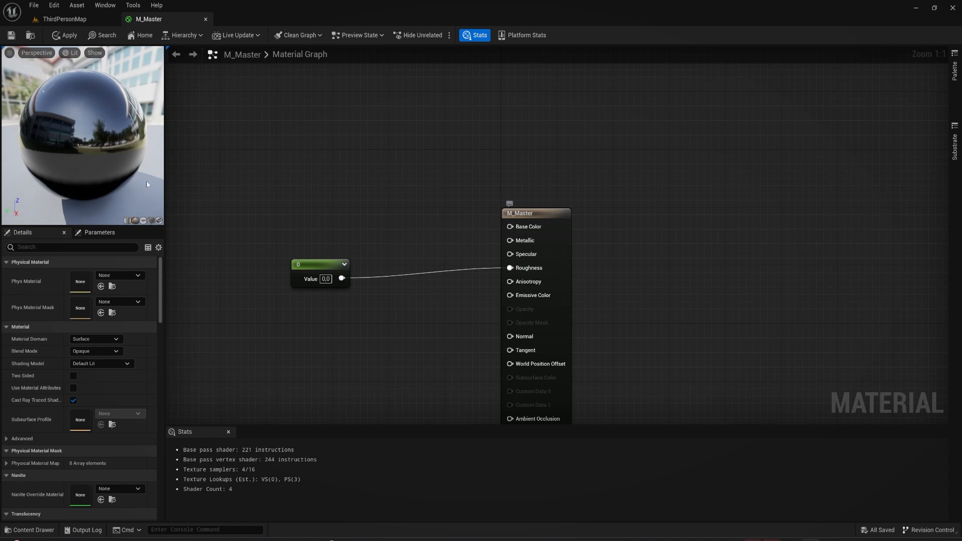
left_click_drag(96, 109, 44, 154)
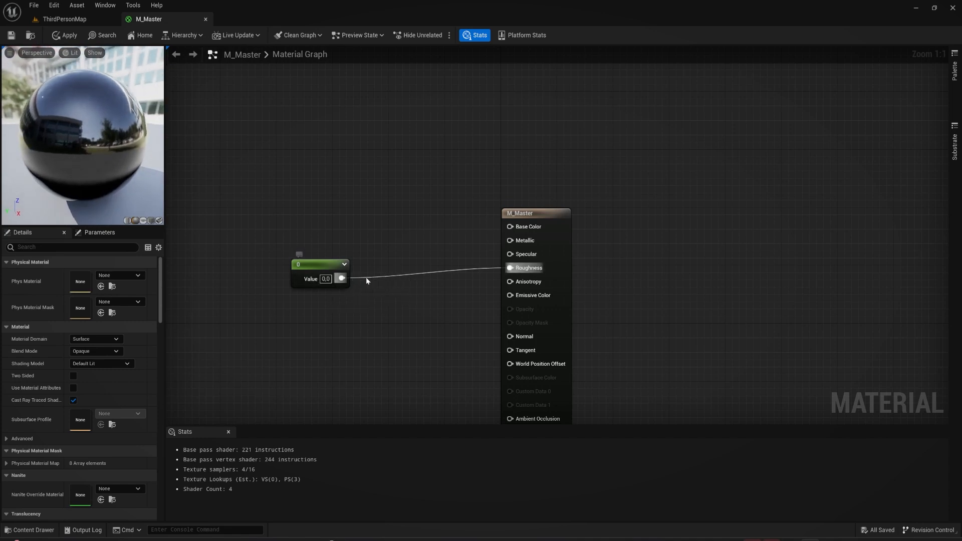
mouse_move(535, 270)
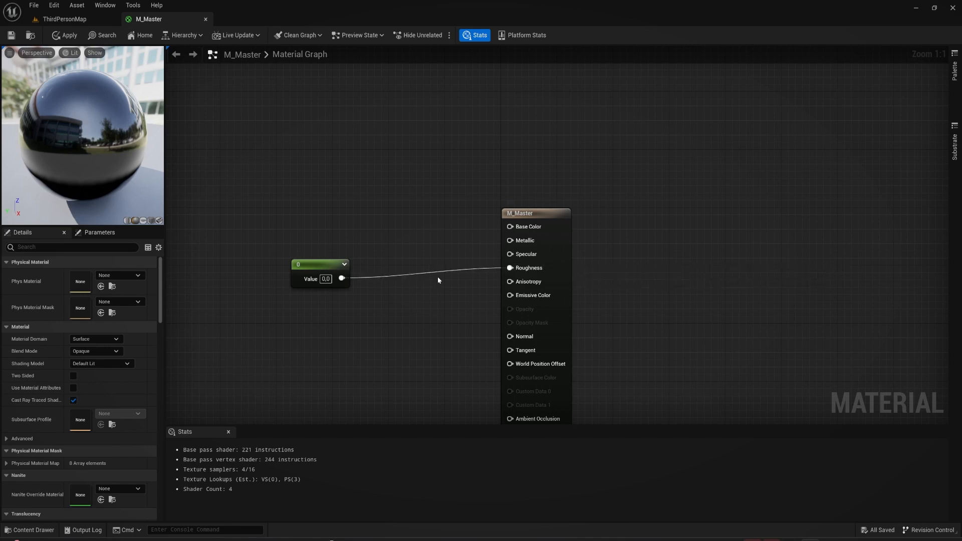
- Set the Constant node's value to 1 and inspect the preview sphere at full roughness
left_click_drag(323, 264, 330, 264)
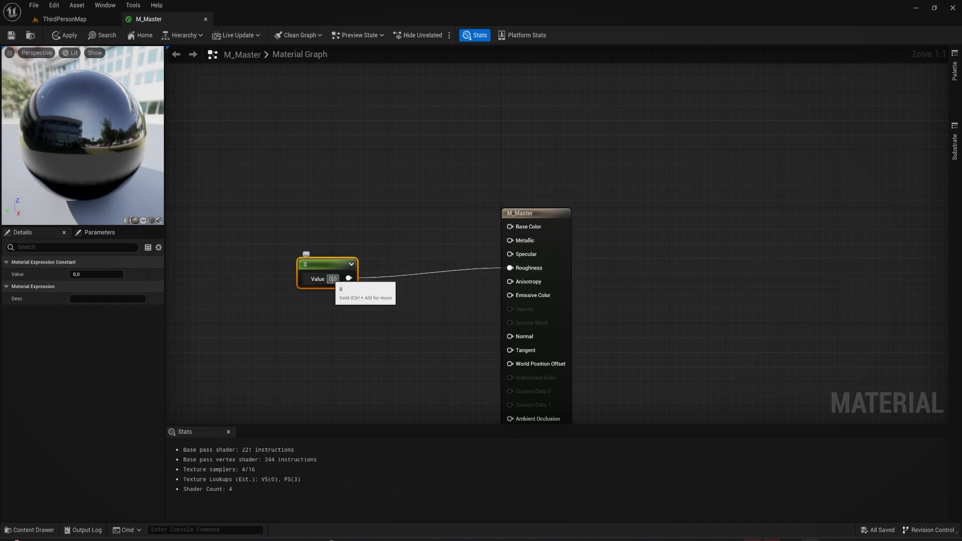
left_click(330, 279)
type("1")
key("Return")
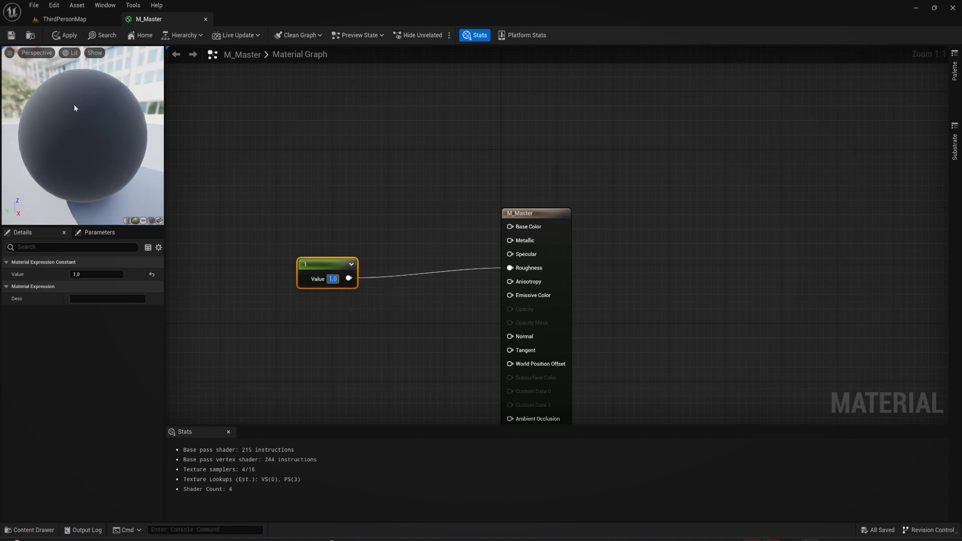
mouse_move(82, 100)
left_mouse_down()
mouse_move(125, 103)
mouse_move(90, 90)
left_mouse_up()
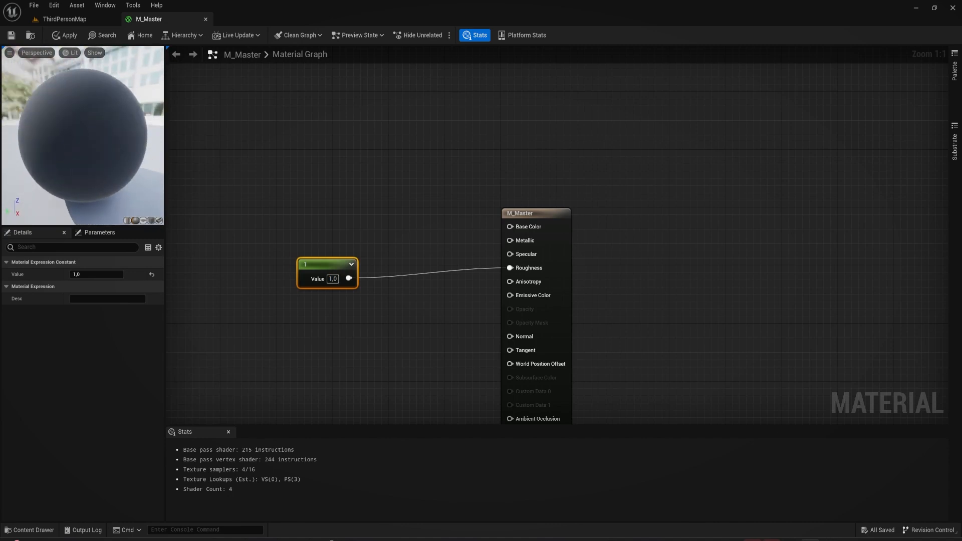
- Try a Constant value of 2, reset it to 0, and inspect the preview sphere
left_click(332, 278)
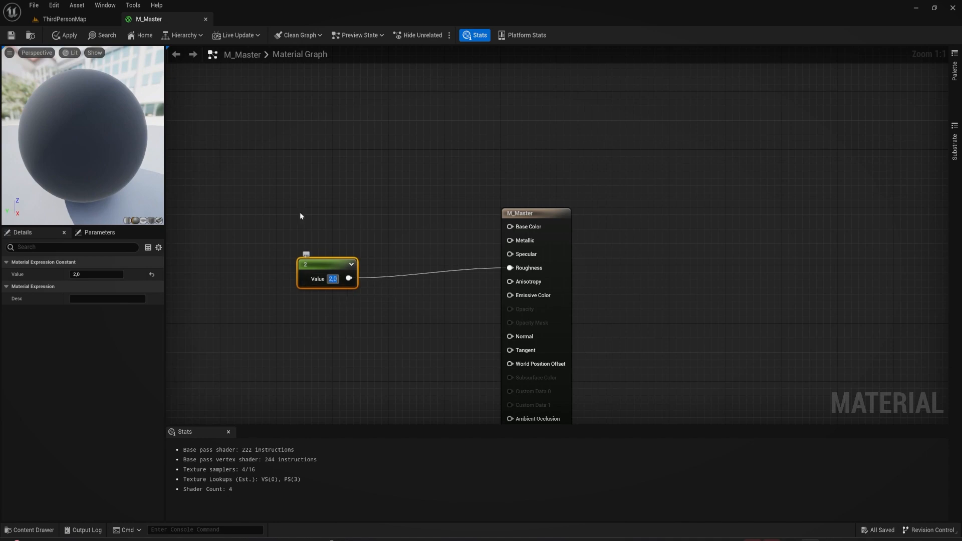
type("0")
key("Return")
mouse_move(116, 116)
left_mouse_down()
mouse_move(80, 128)
mouse_move(107, 122)
left_mouse_up()
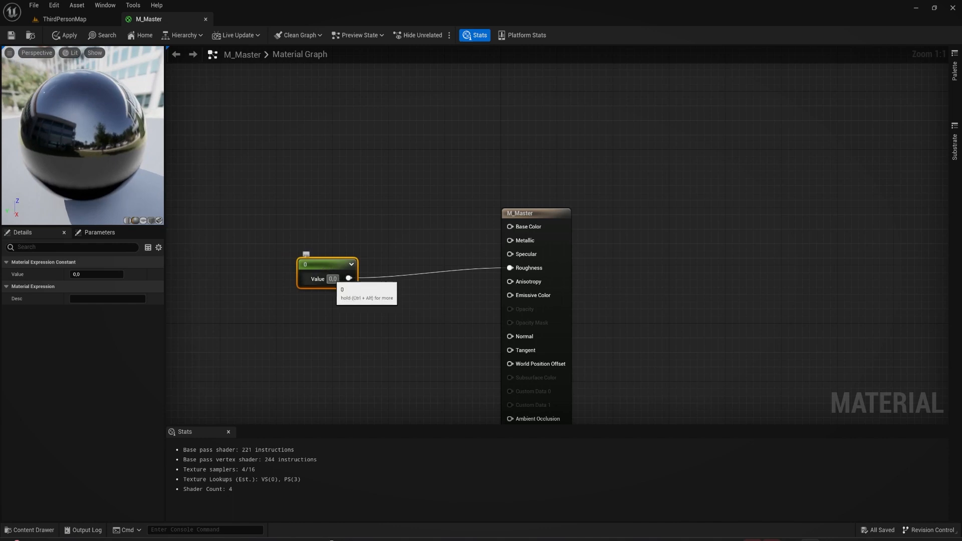
- Try a Constant value of -1, inspect the preview sphere, and return the value to 0
type("-1")
key("Return")
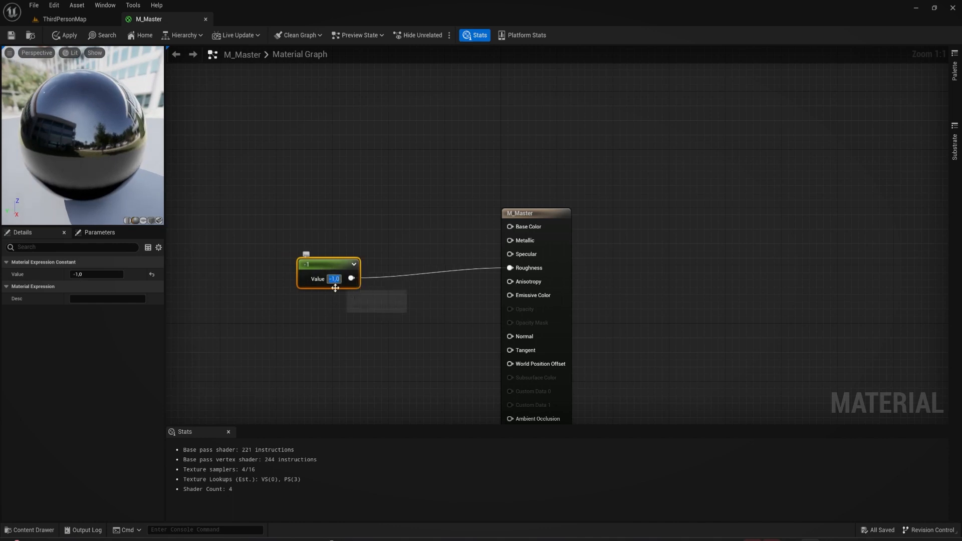
left_click_drag(67, 97, 73, 98)
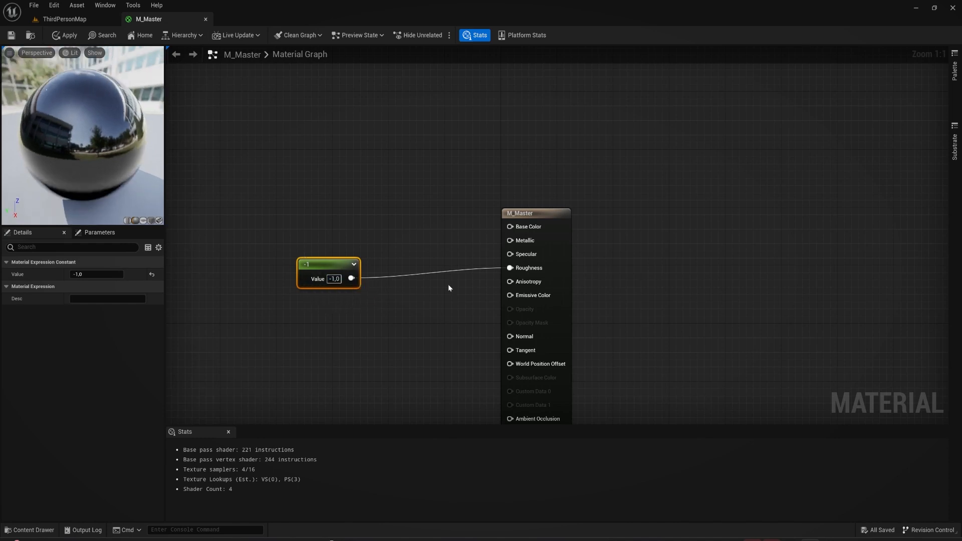
left_click(334, 278)
type("0")
key("Return")
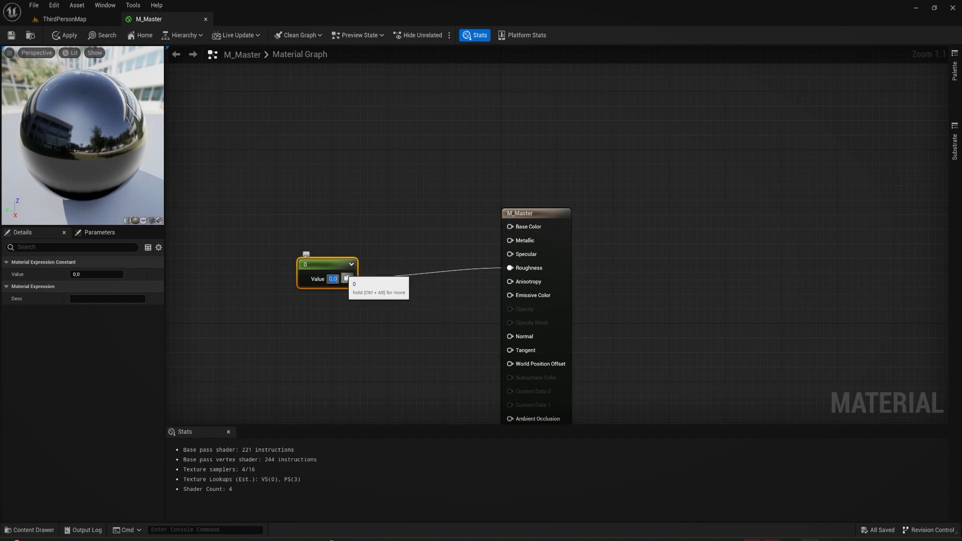
- Move the Constant node slightly closer to M_Master and try the values 1, 0.9 and 0 in turn
mouse_move(345, 276)
left_mouse_down()
mouse_move(374, 269)
mouse_move(352, 276)
left_mouse_up()
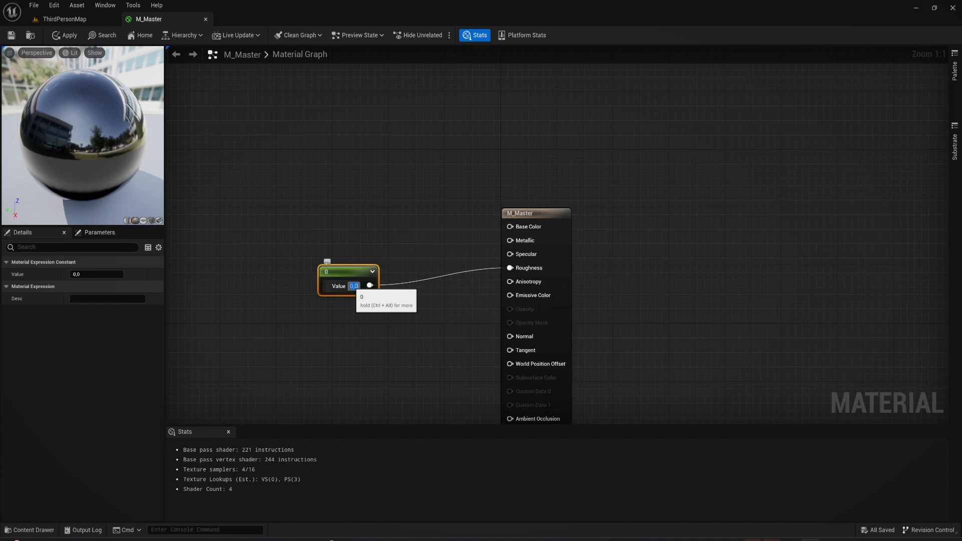
key("Return")
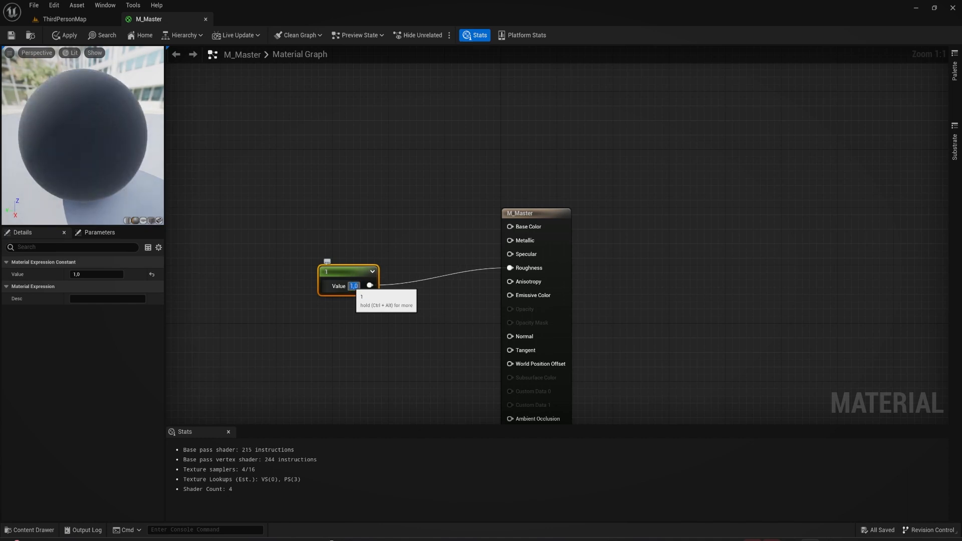
key("Return")
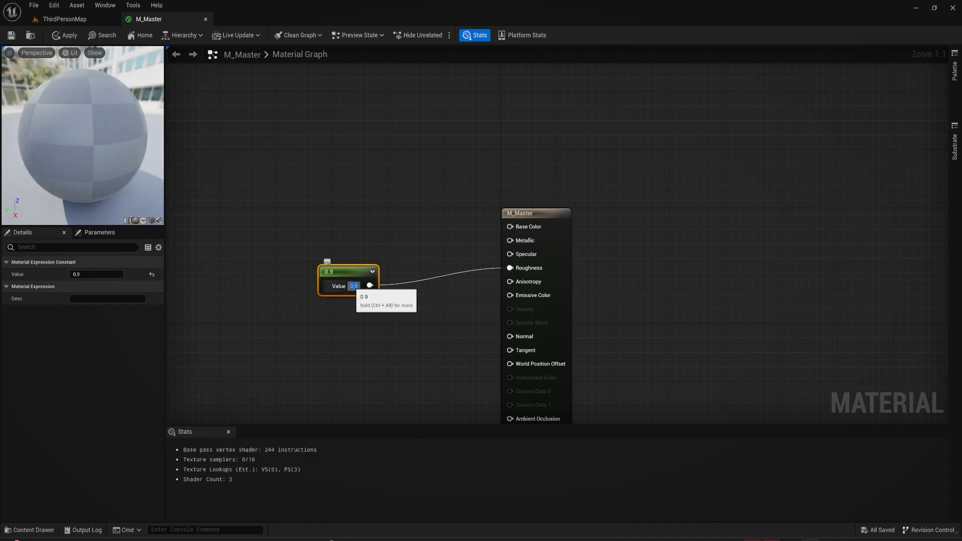
mouse_move(110, 145)
left_mouse_down()
mouse_move(95, 175)
mouse_move(100, 145)
mouse_move(107, 170)
mouse_move(95, 141)
mouse_move(108, 168)
mouse_move(95, 143)
mouse_move(103, 168)
mouse_move(95, 143)
mouse_move(106, 165)
mouse_move(100, 150)
left_mouse_up()
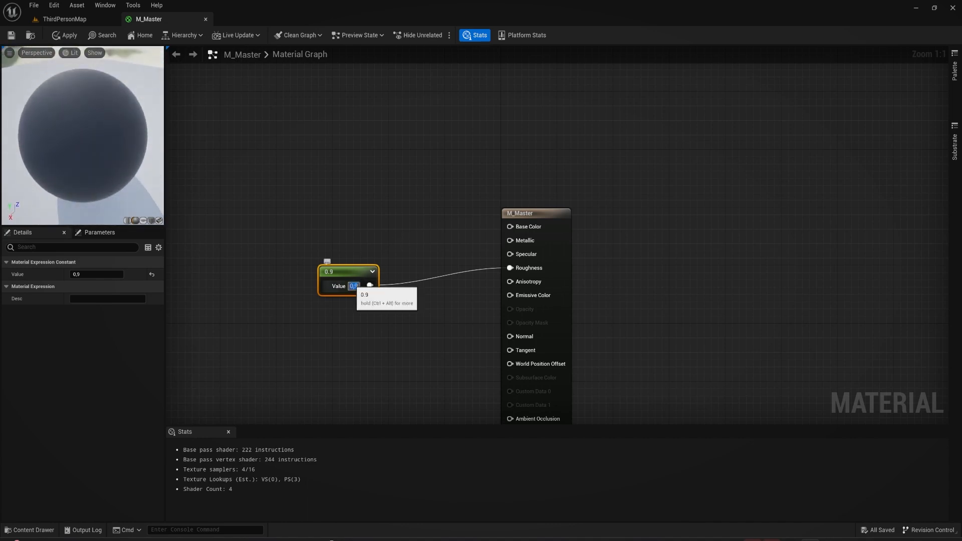
key("Return")
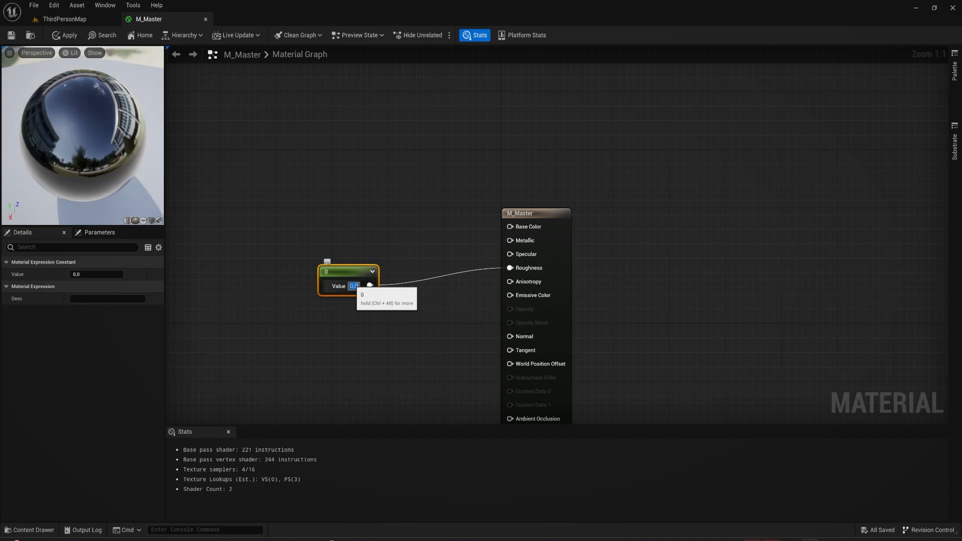
- Try the low roughness values 0.1 and 0.01 on the Constant node, and return it to 0
type("0,1")
key("Return")
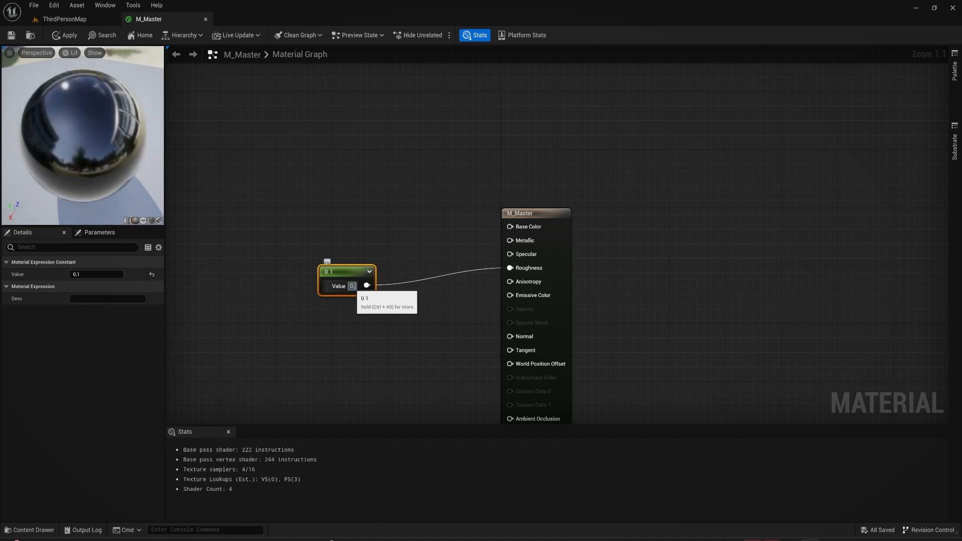
type("0.01")
key("Return")
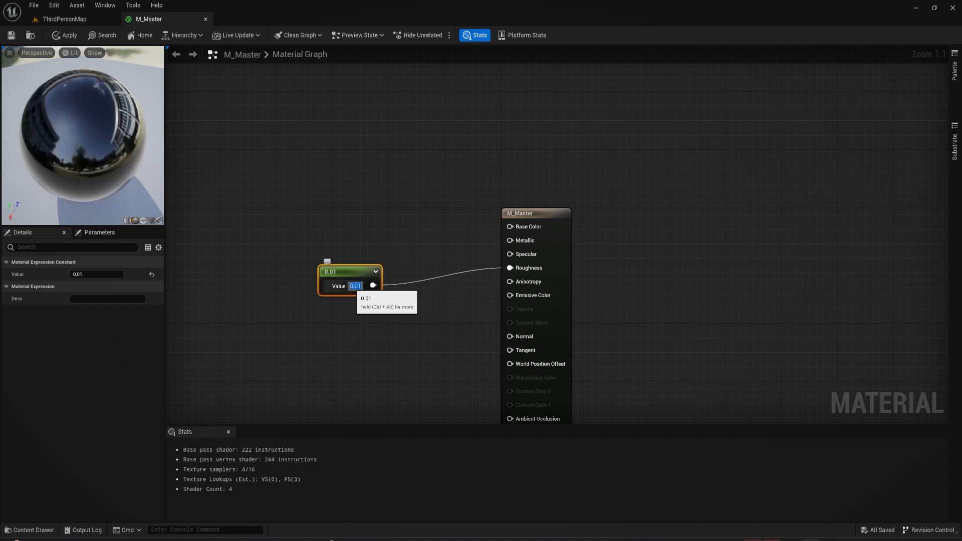
type("0")
key("Return")
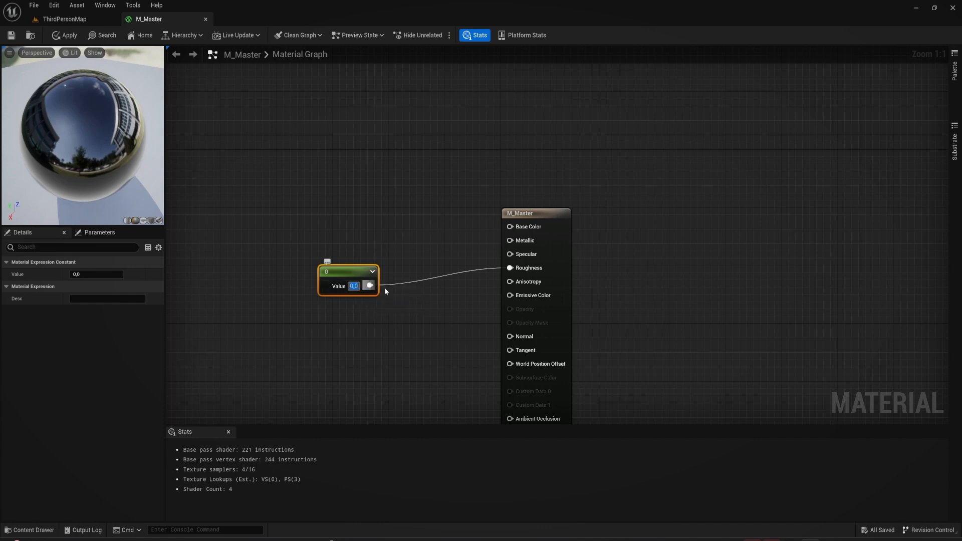
- Switch the Constant node's value to 1 and back to 0 to compare the roughness extremes
type("1")
key("Return")
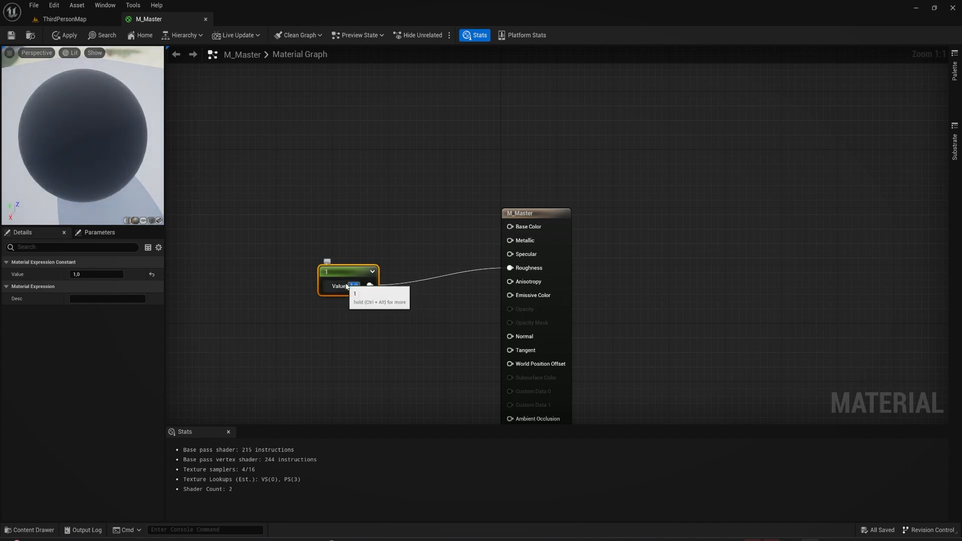
right_click_drag(345, 286, 347, 302)
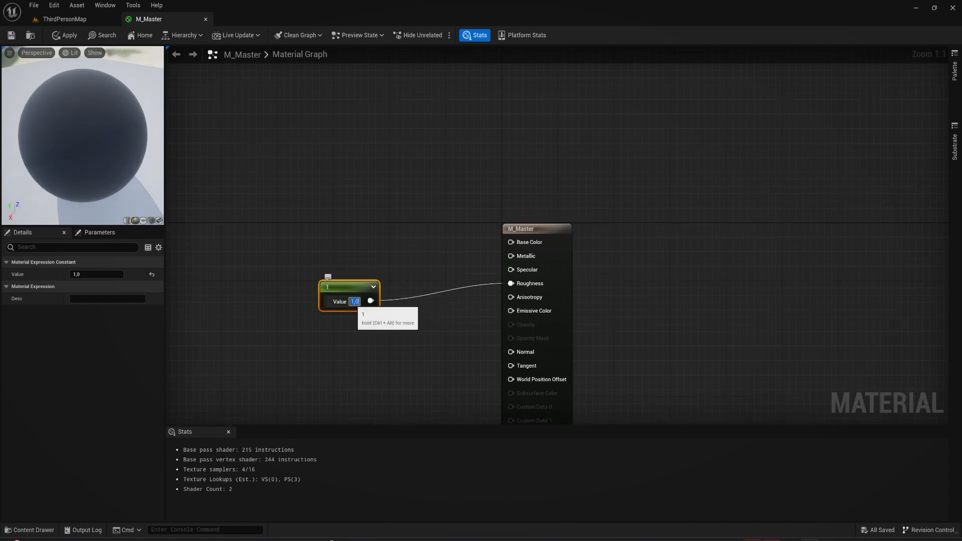
type("0")
key("Return")
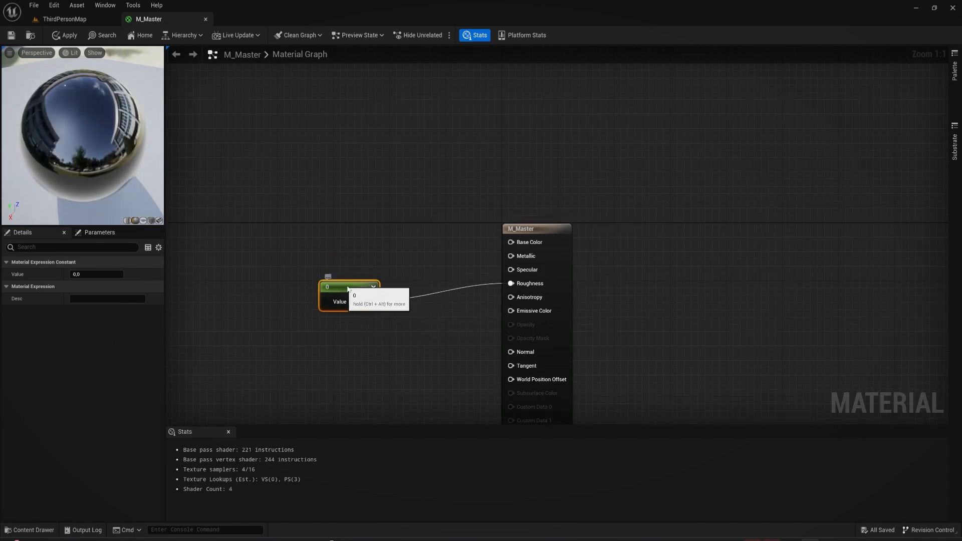
- Move the Constant node nearer to M_Master, set its value to 0.1 followed by 0.01, and inspect the preview sphere
left_click_drag(346, 284, 403, 306)
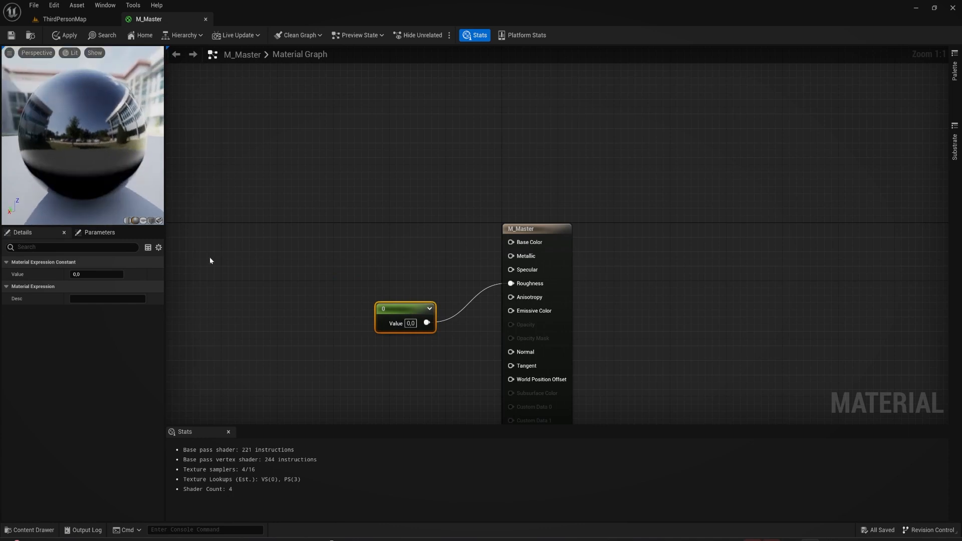
left_click(412, 323)
type("0,1")
key("Return")
type("0,01")
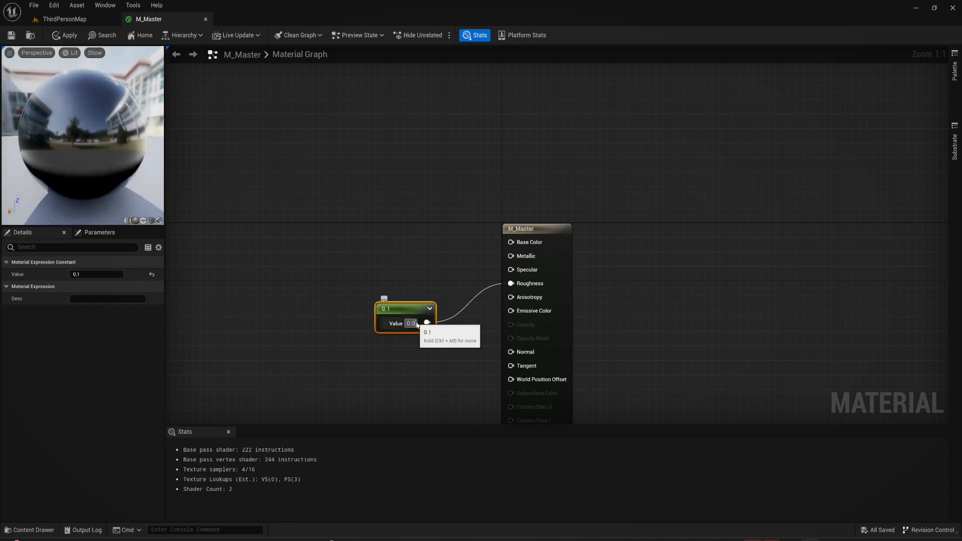
key("Return")
left_click_drag(71, 111, 106, 148)
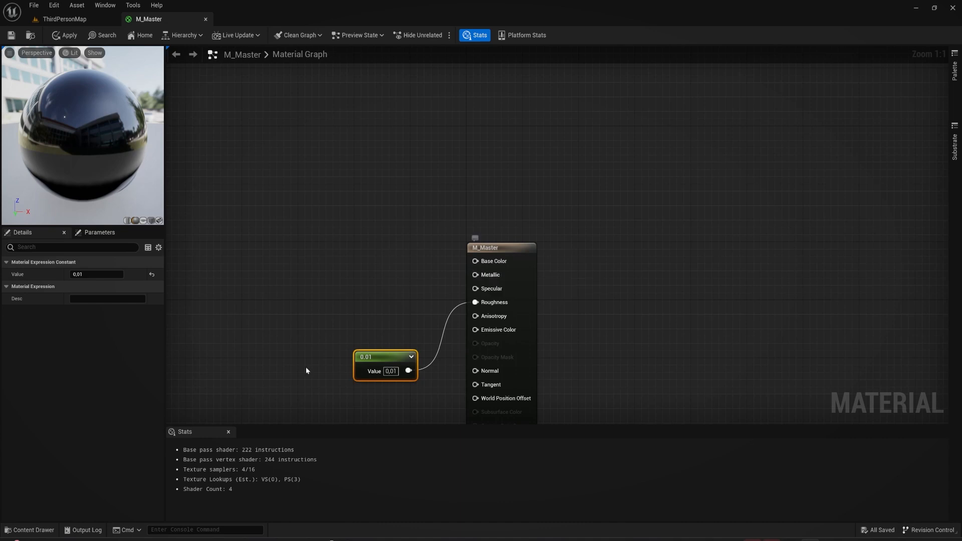
left_click_drag(109, 134, 125, 123)
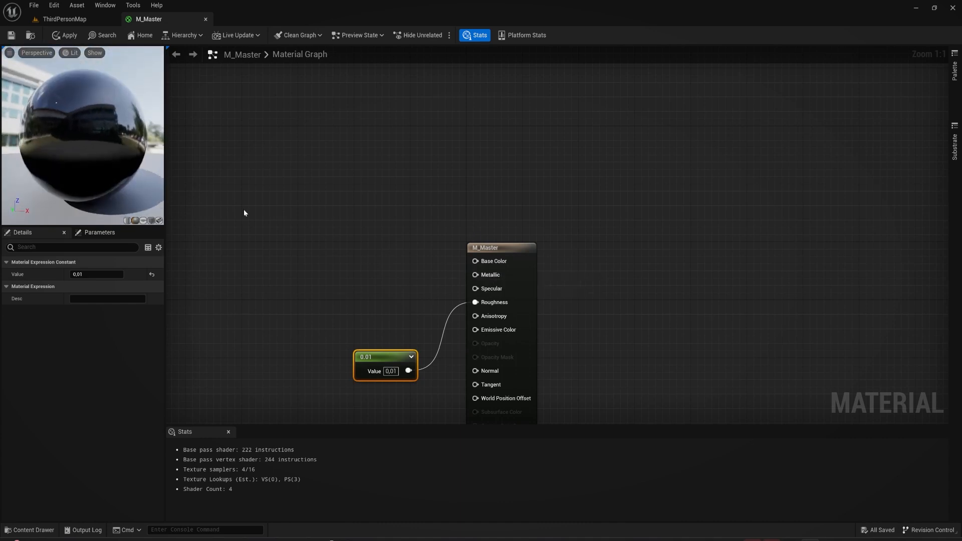
- Add a second Constant node above the one connected to Roughness, and delete it again
right_click(351, 293)
type("onst")
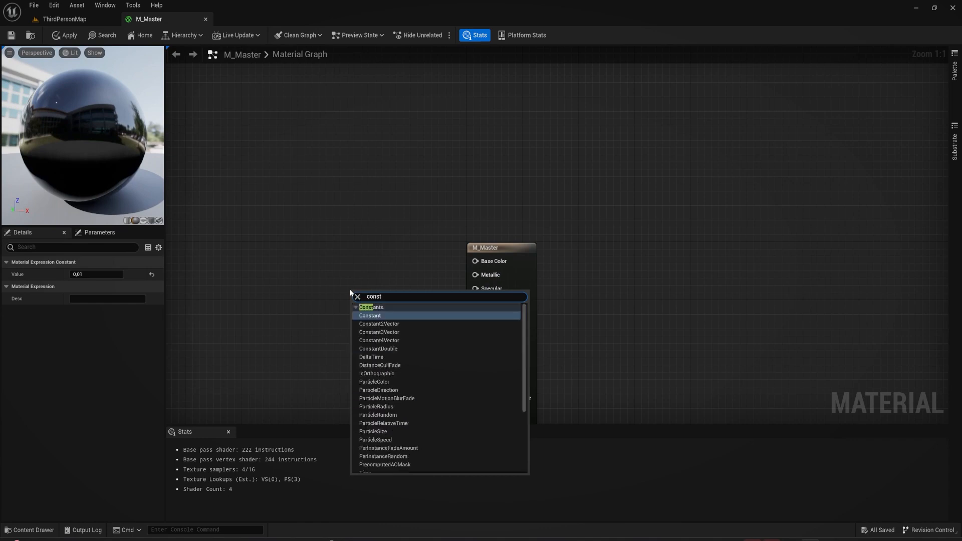
key("Return")
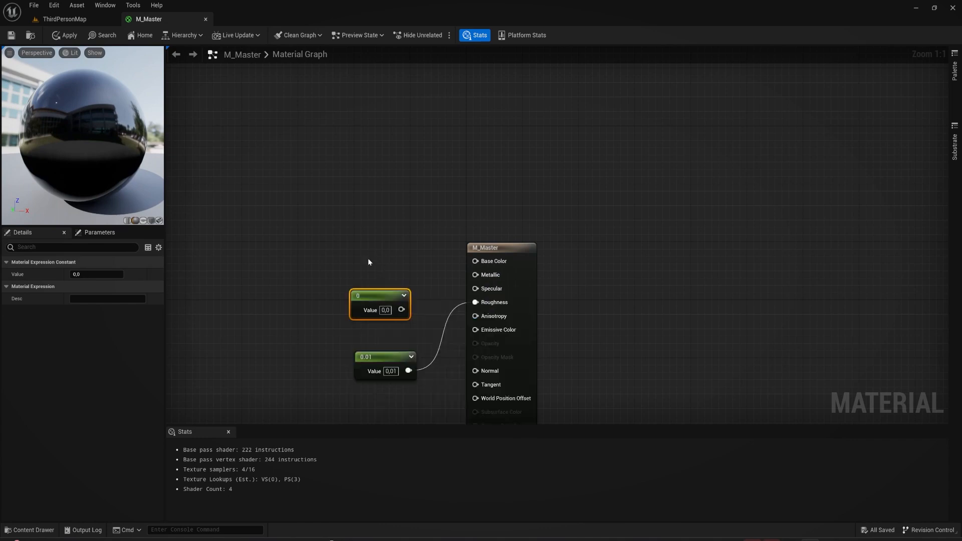
left_click_drag(341, 229, 414, 335)
key("Delete")
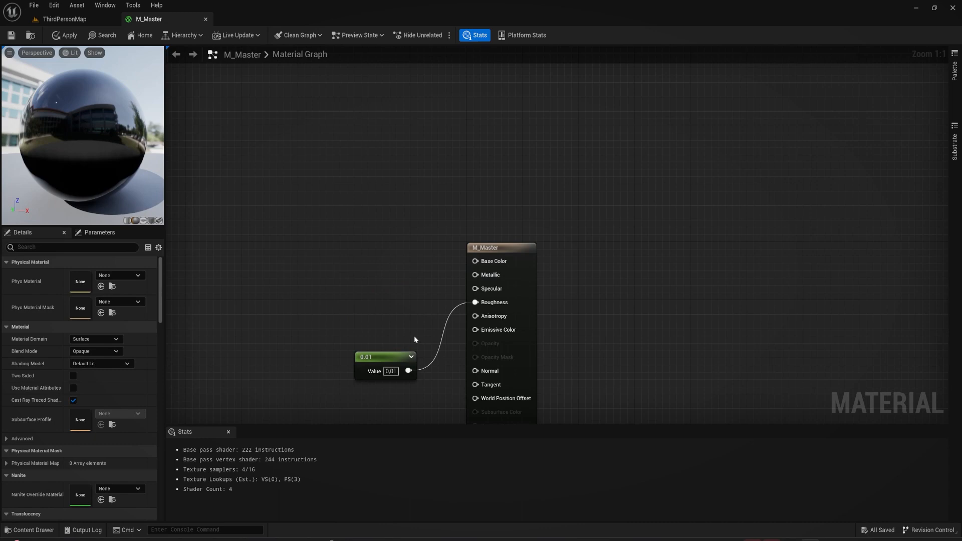
- Duplicate the Constant node connected to Roughness, pasting nine copies at scattered spots around M_Master in the graph
left_click(389, 360)
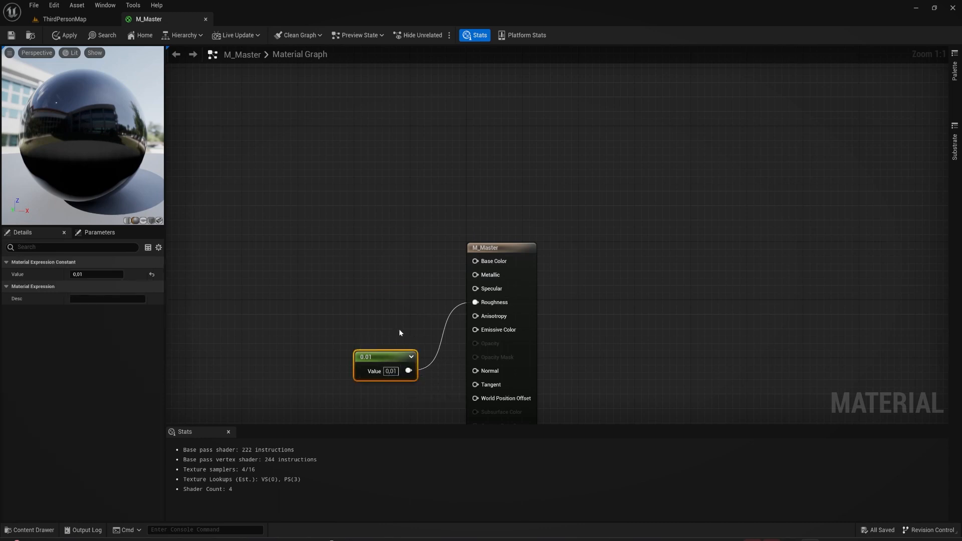
key("ctrl+v")
key("ctrl+v")
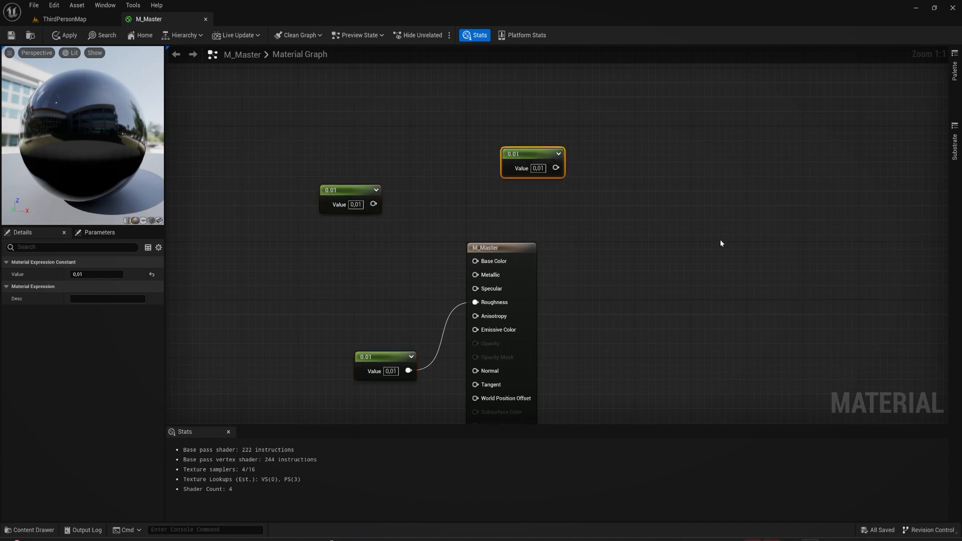
key("ctrl+v")
key("ctrl+v")
key("ctrl+v")
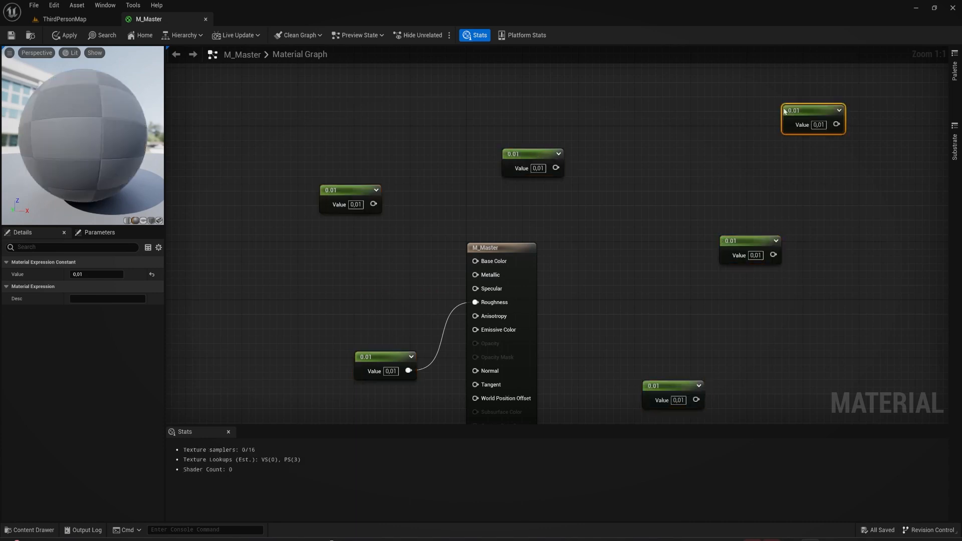
key("ctrl+v")
key("ctrl+v")
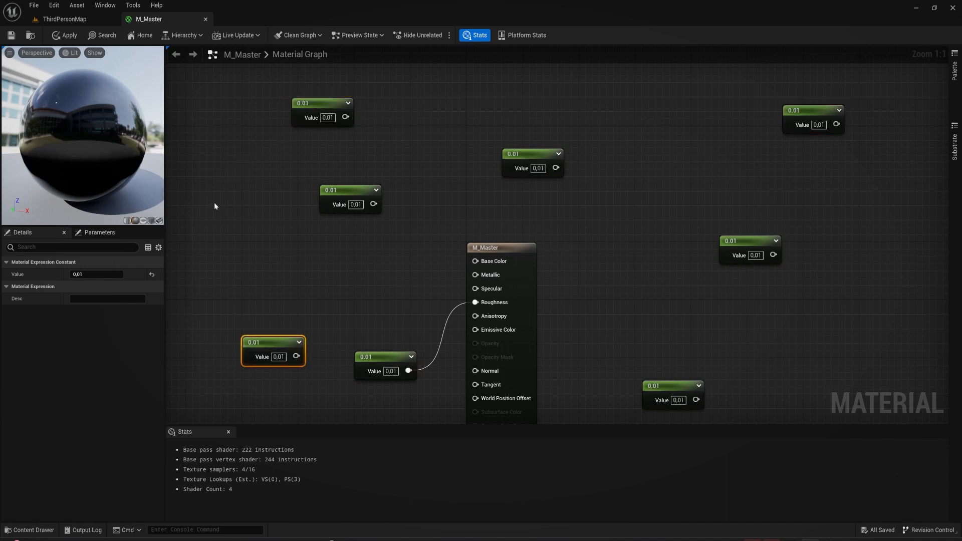
key("ctrl+v")
key("ctrl+v")
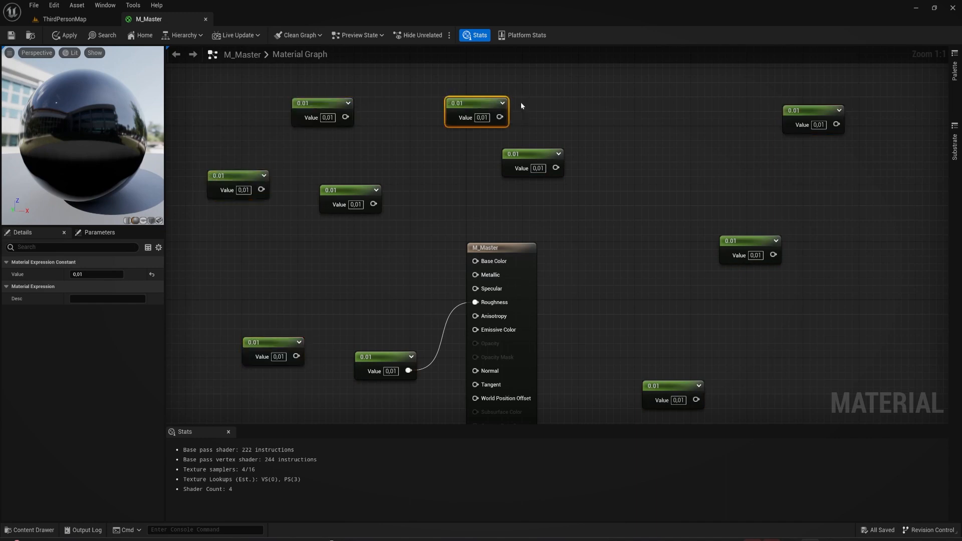